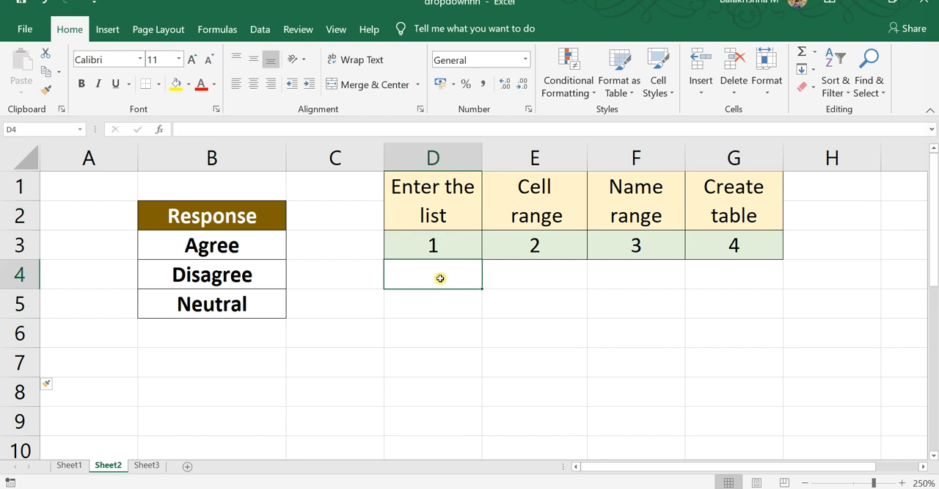
# Add a List data validation rule to cell D4 with the source agree,disagree,neutral and the in-cell dropdown enabled
pyautogui.click(260, 30)
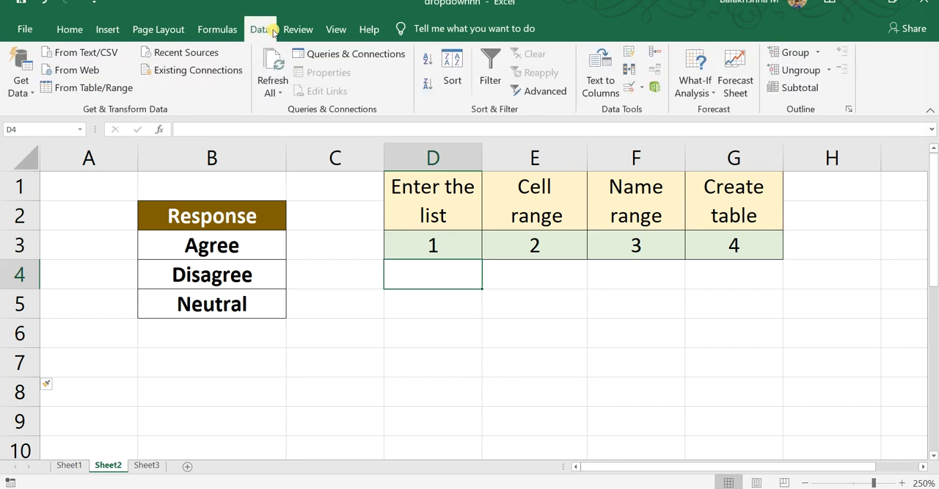
pyautogui.click(635, 90)
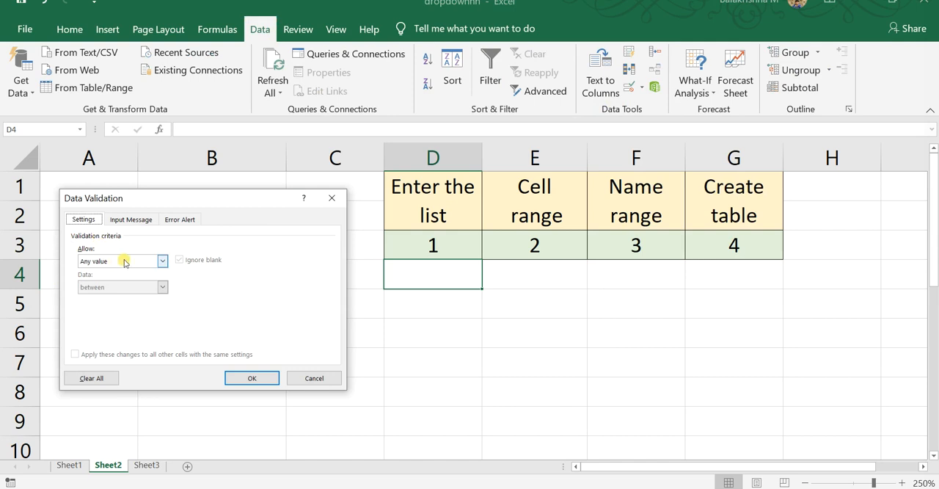
pyautogui.moveTo(176, 196); pyautogui.dragTo(443, 201)
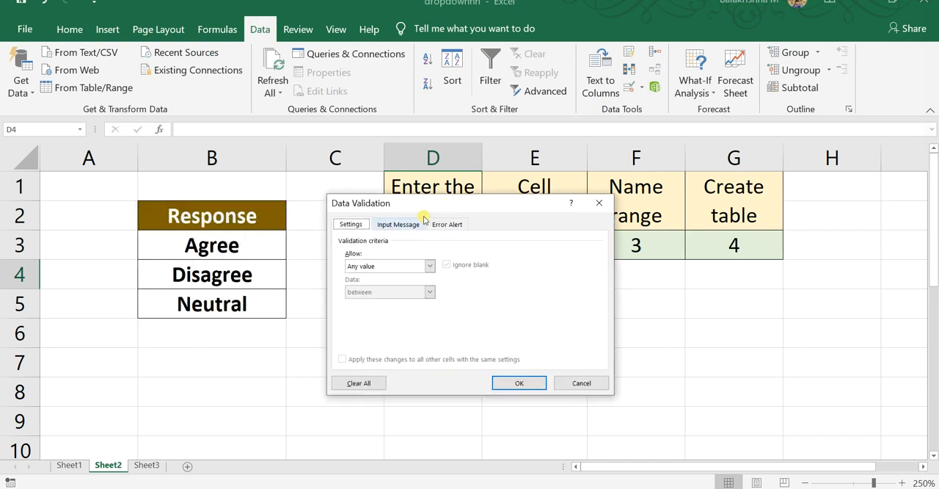
pyautogui.click(182, 281)
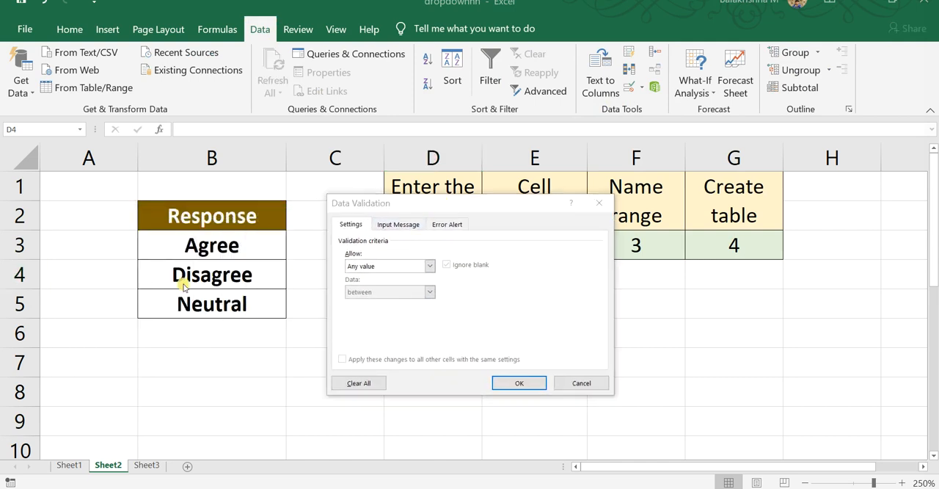
pyautogui.click(430, 272)
pyautogui.click(397, 304)
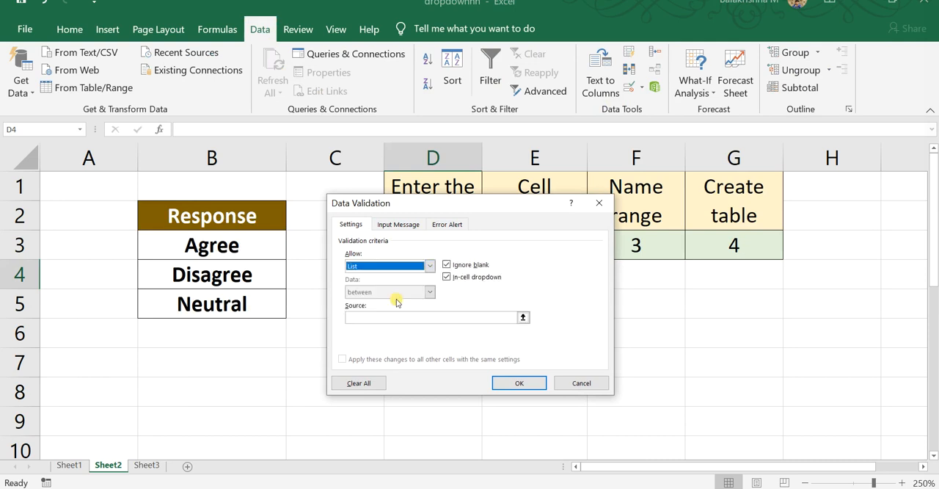
pyautogui.click(447, 277)
pyautogui.click(402, 318)
pyautogui.moveTo(430, 196); pyautogui.dragTo(488, 176)
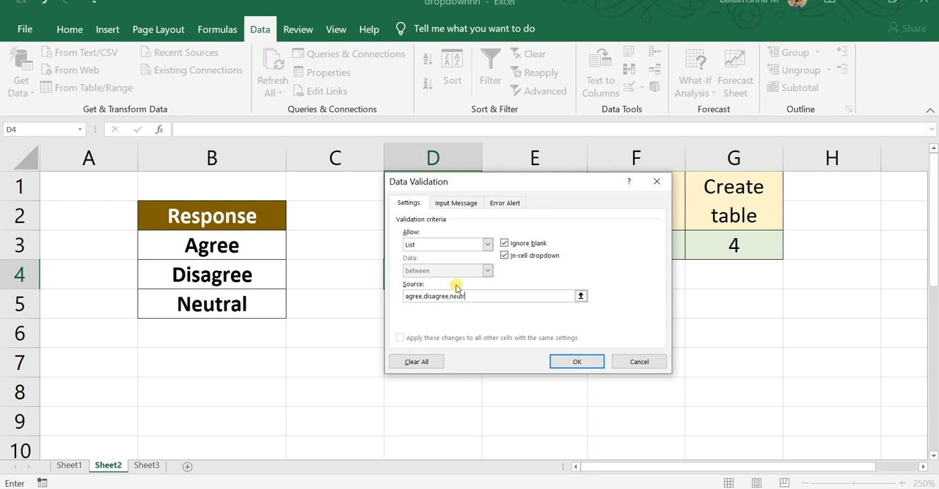
pyautogui.click(556, 358)
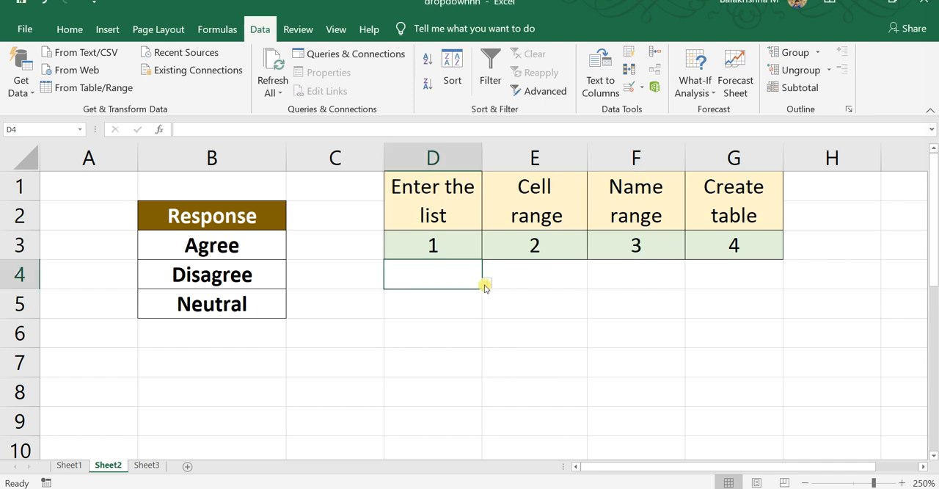
# Check the validation settings of cell D4 and choose "disagree" from its drop-down list
pyautogui.click(486, 284)
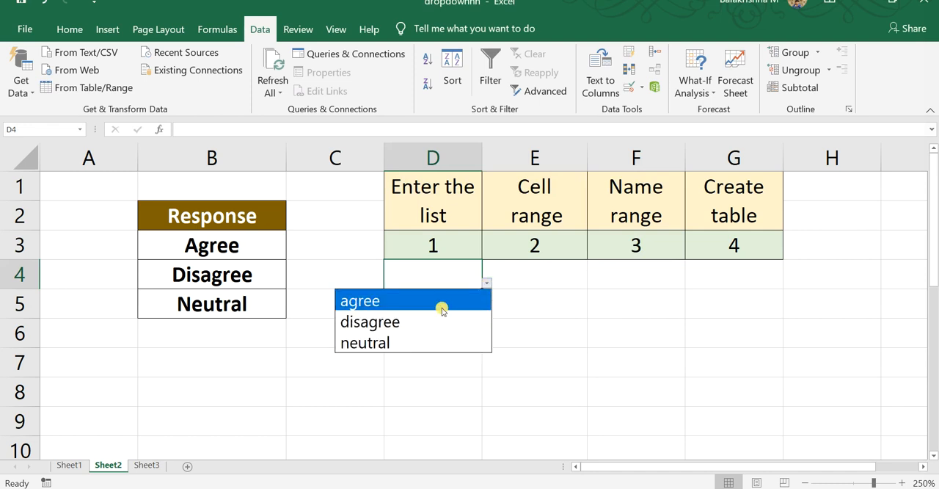
pyautogui.click(632, 87)
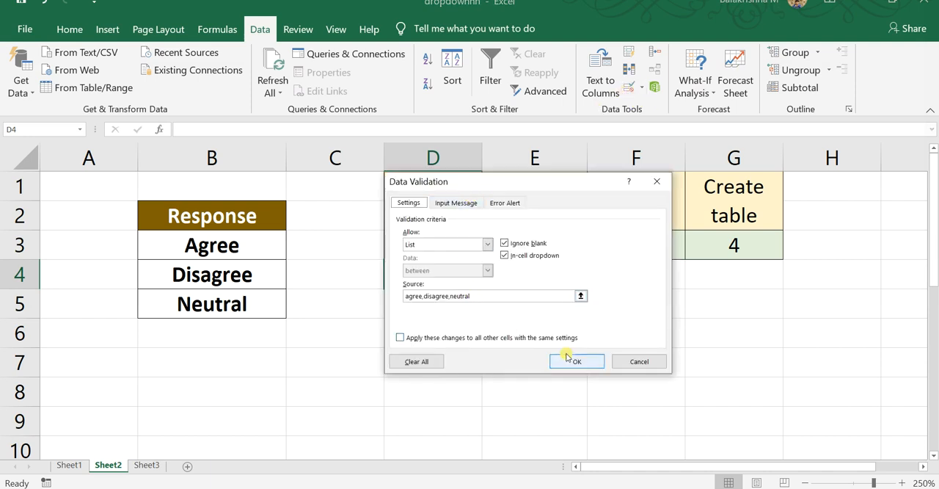
pyautogui.click(572, 359)
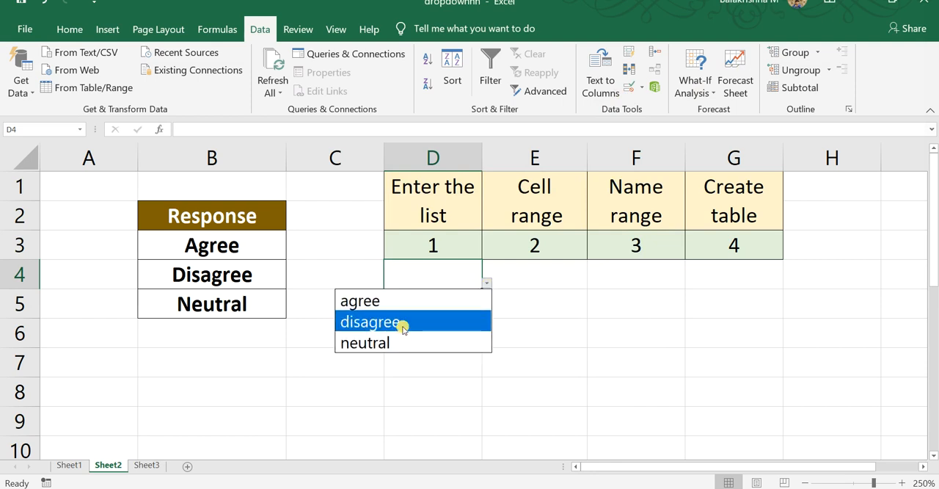
pyautogui.click(403, 329)
pyautogui.press('alt')
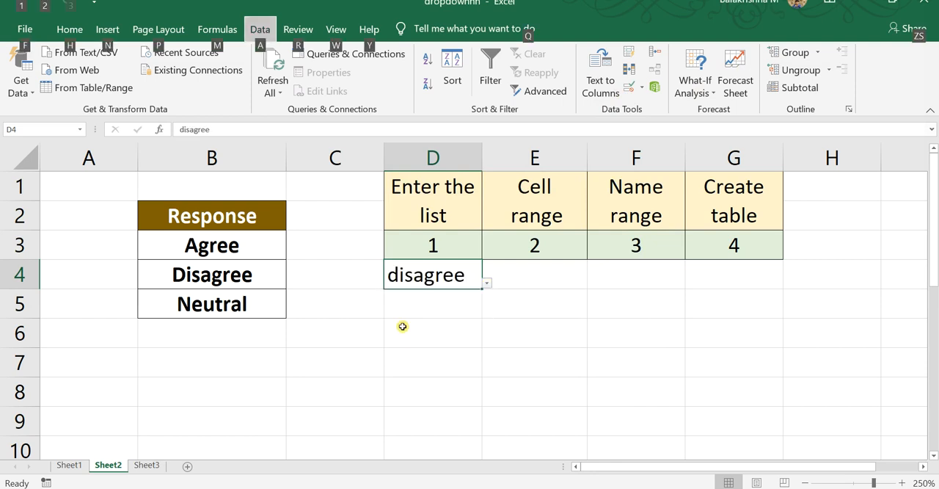
# Start a data validation rule for cell E4 that allows a List, ready for its source
pyautogui.click(540, 277)
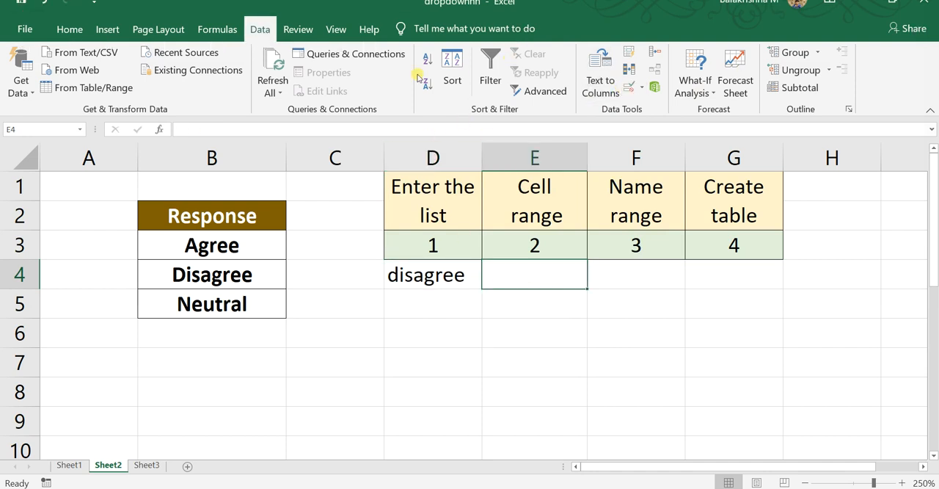
pyautogui.click(629, 88)
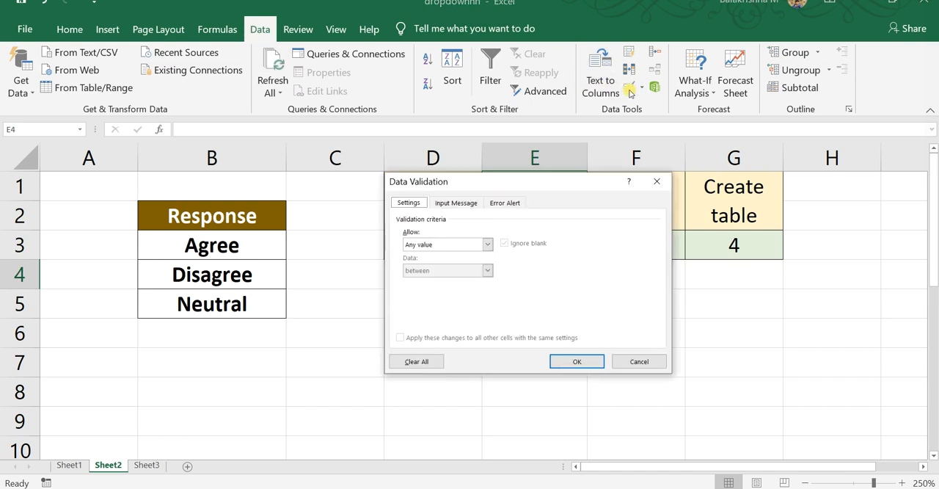
pyautogui.click(487, 245)
pyautogui.click(448, 282)
pyautogui.click(453, 295)
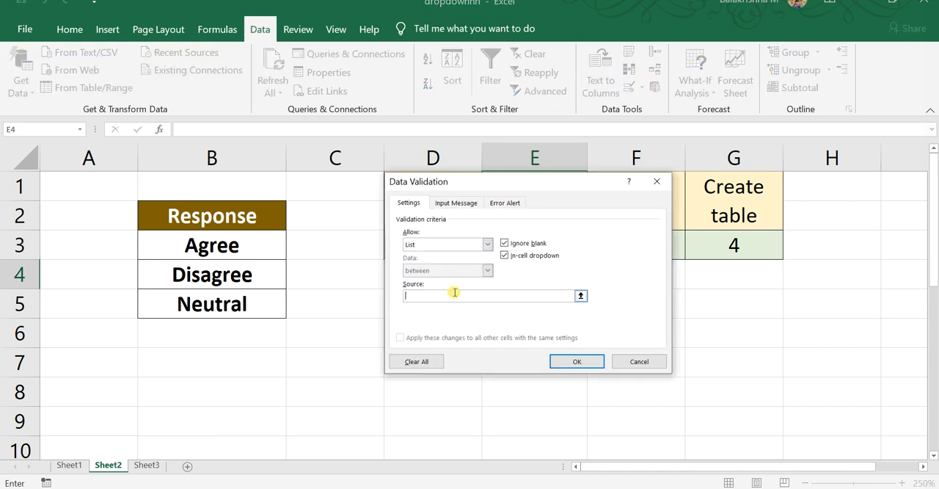
pyautogui.click(247, 246)
pyautogui.moveTo(247, 246); pyautogui.dragTo(262, 306)
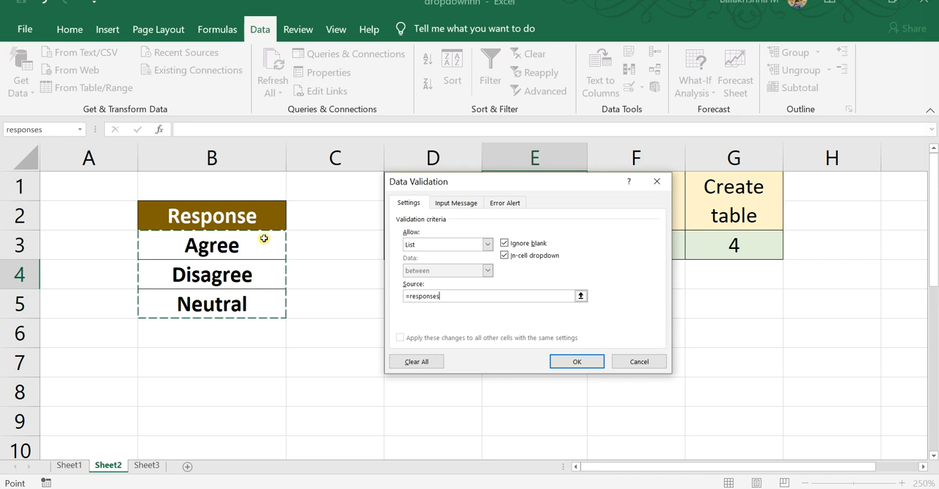
pyautogui.press('Return')
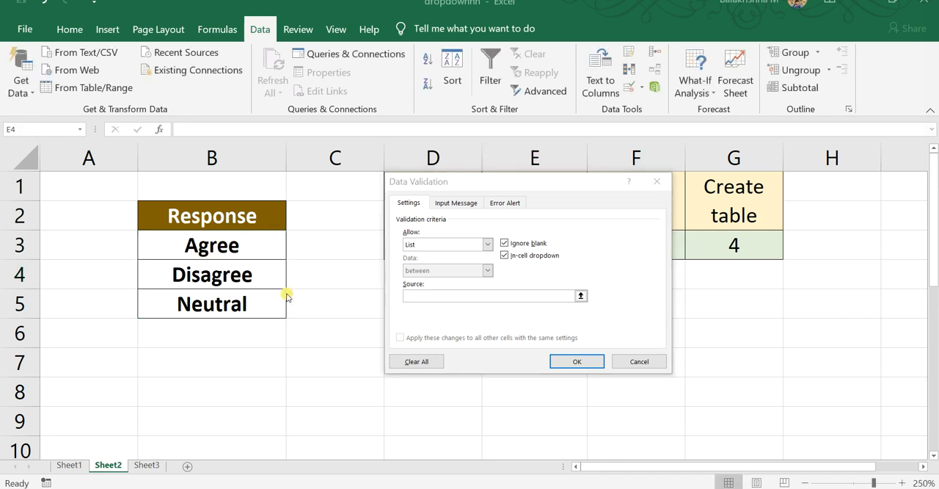
# Use the range =$B$3:$B$5 as the list source for E4, apply the rule and choose Disagree from the cell's drop-down
pyautogui.click(419, 297)
pyautogui.moveTo(233, 244); pyautogui.dragTo(255, 307)
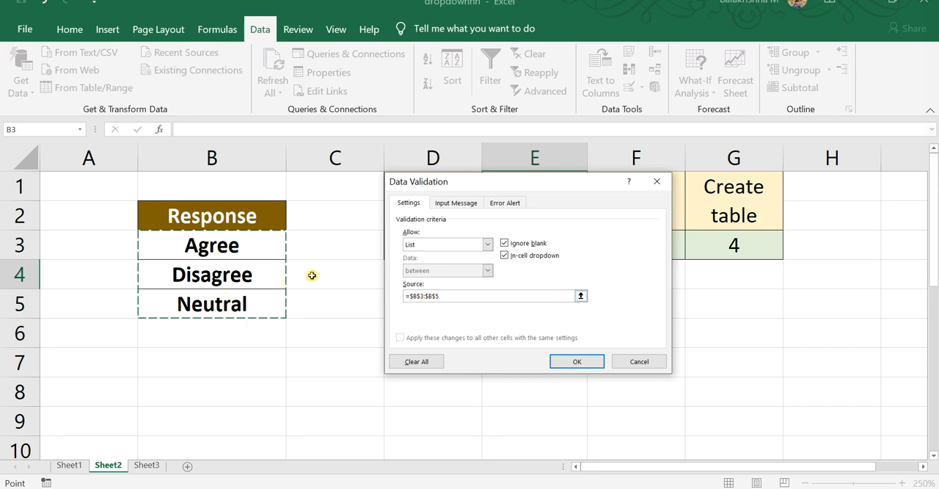
pyautogui.click(576, 361)
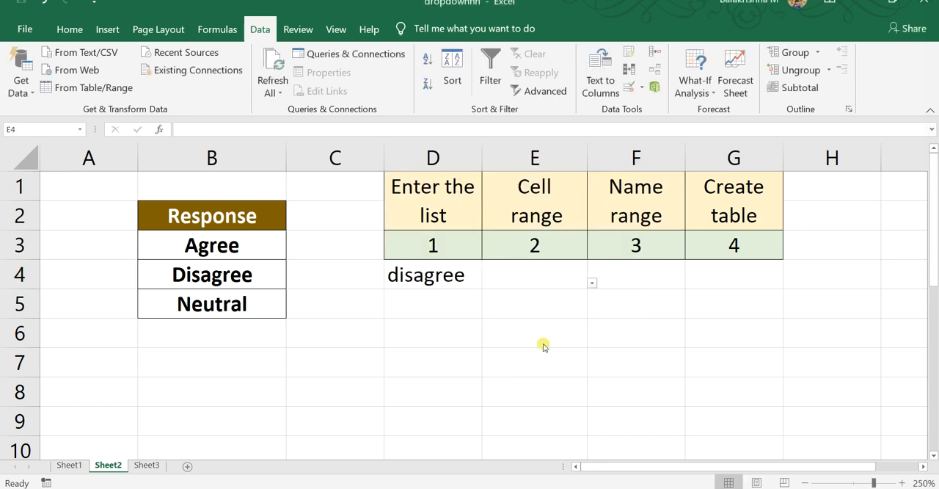
pyautogui.click(592, 283)
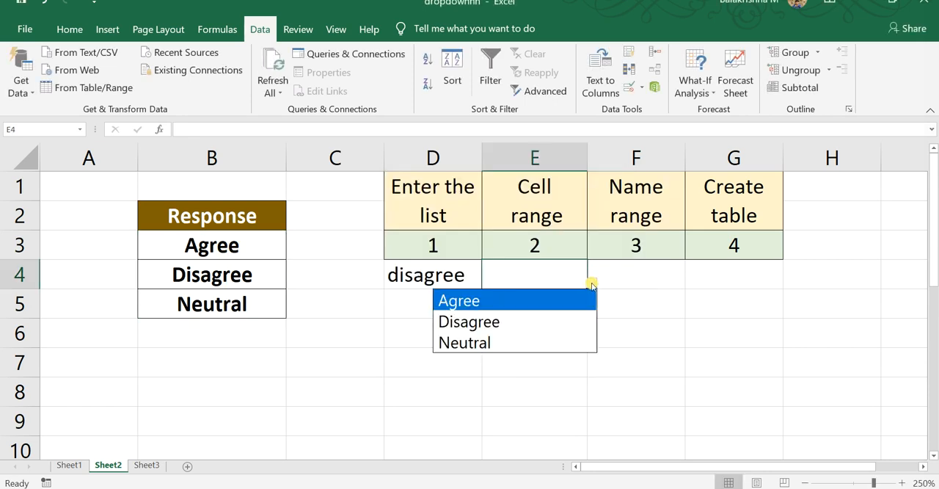
pyautogui.click(513, 319)
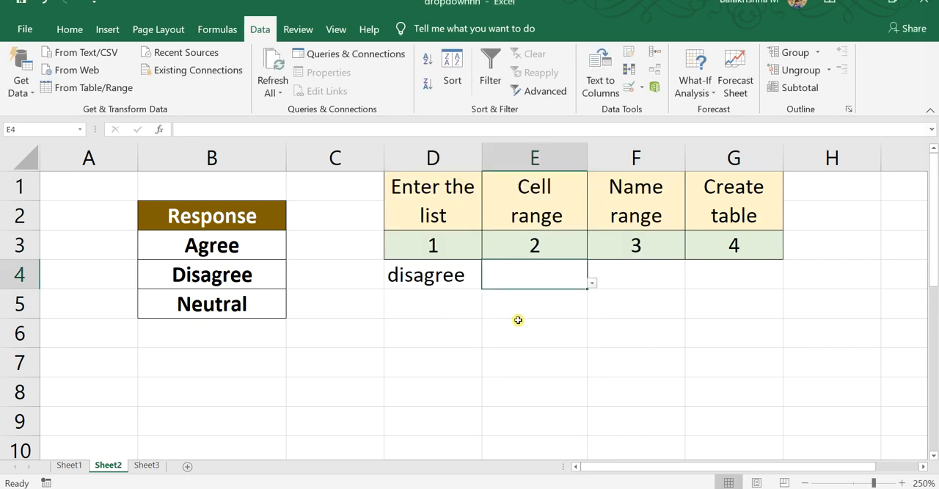
# Select the three response cells B3:B5 under the Response header
pyautogui.click(630, 277)
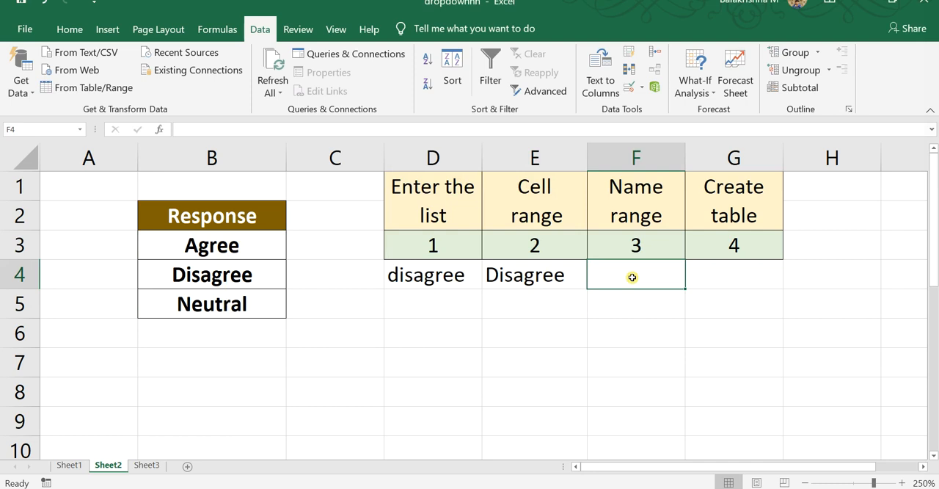
pyautogui.click(232, 249)
pyautogui.keyDown('shift'); pyautogui.click(239, 304); pyautogui.keyUp('shift')
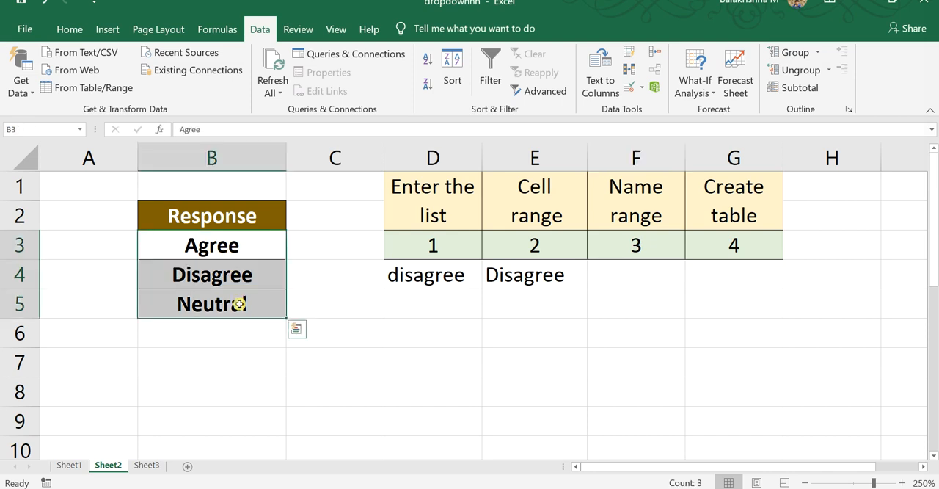
pyautogui.click(52, 131)
pyautogui.write('respo')
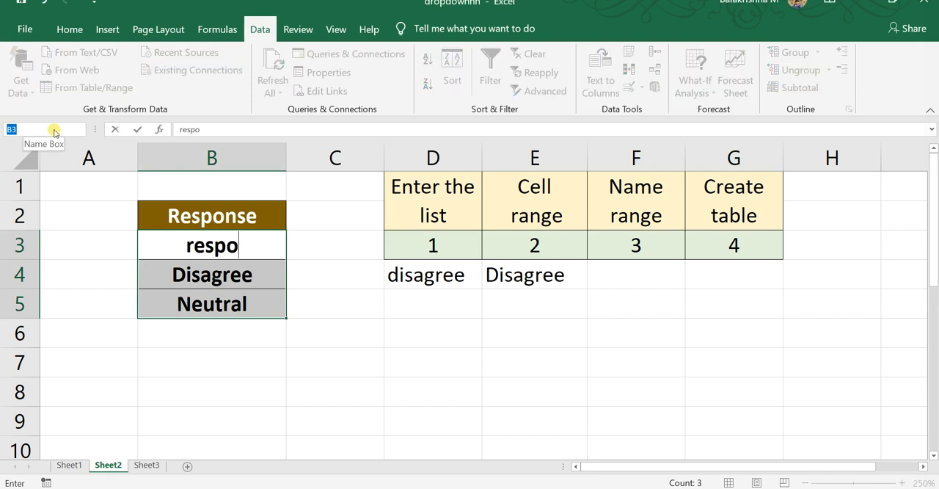
pyautogui.write('rr')
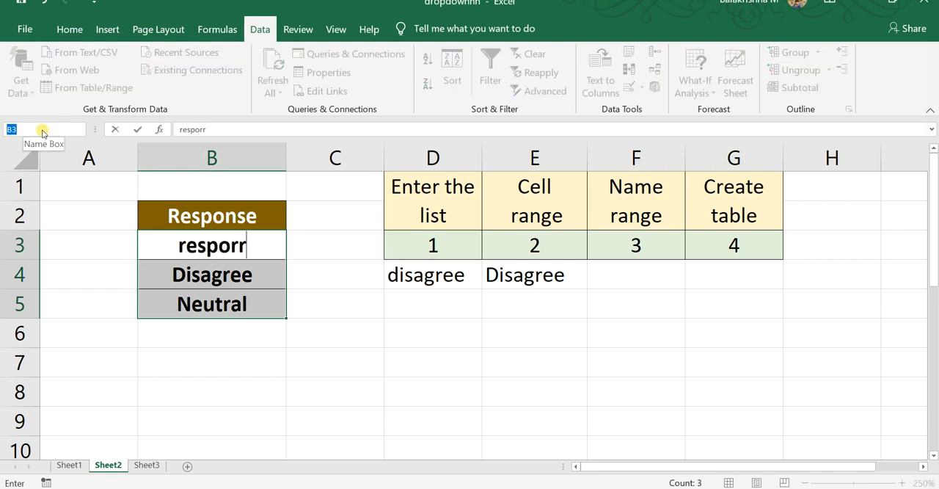
pyautogui.write('e')
pyautogui.press('BackSpace')
pyautogui.press('BackSpace')
pyautogui.hotkey('ctrl', 'z')
pyautogui.hotkey('ctrl', 'z')
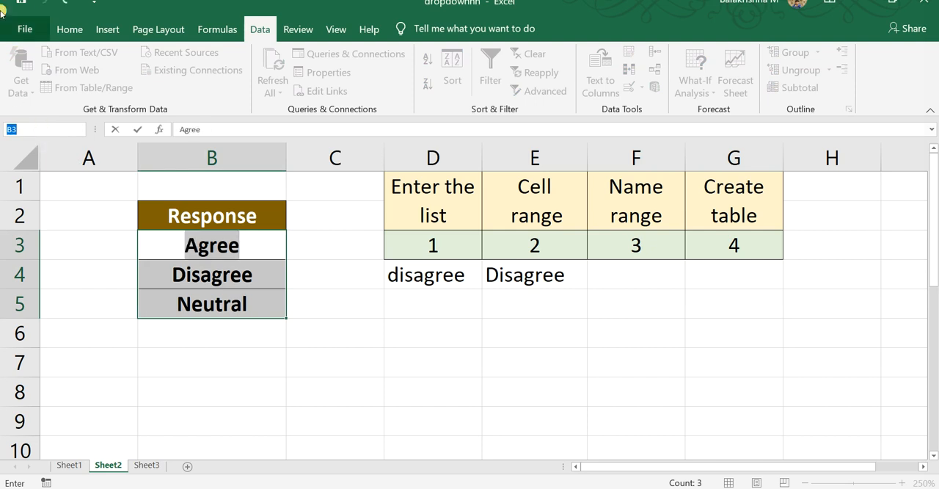
pyautogui.write('r')
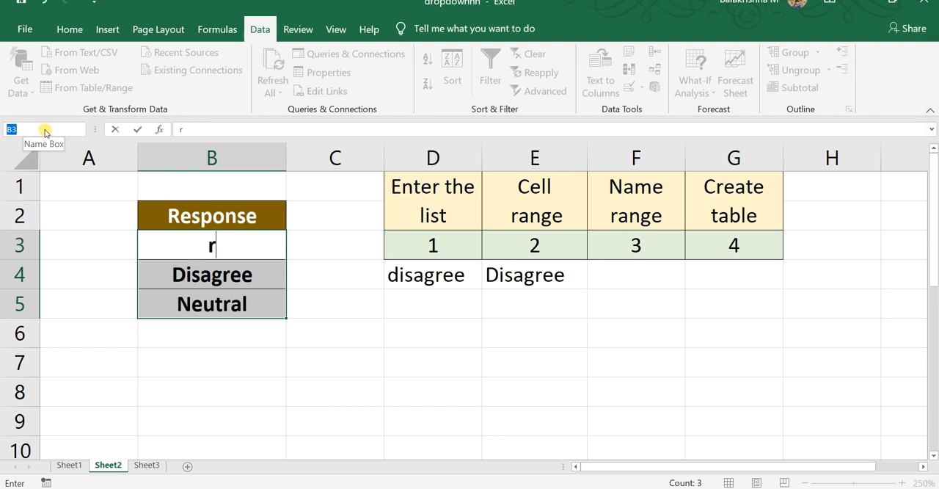
pyautogui.hotkey('ctrl', 'z')
pyautogui.write('[')
pyautogui.press('Escape')
# Name the selected range B3:B5 "response" and make F4 the active cell
pyautogui.click(37, 127)
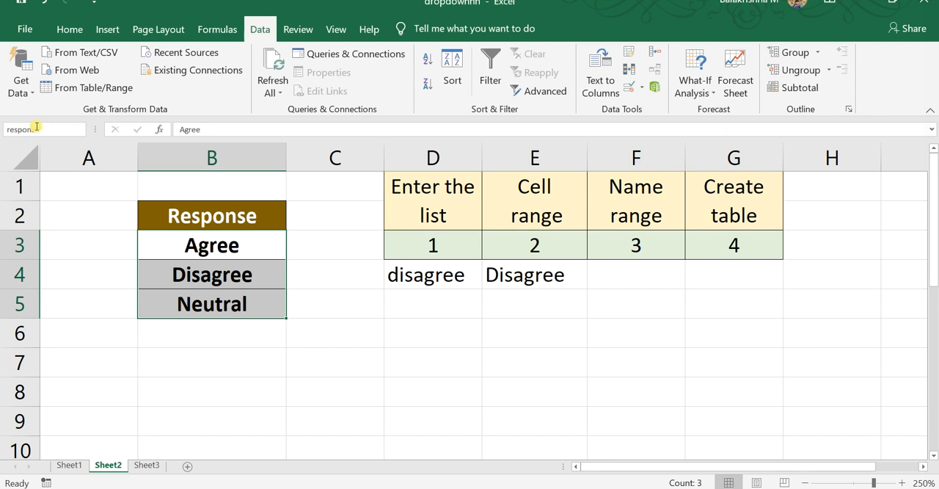
pyautogui.write('response')
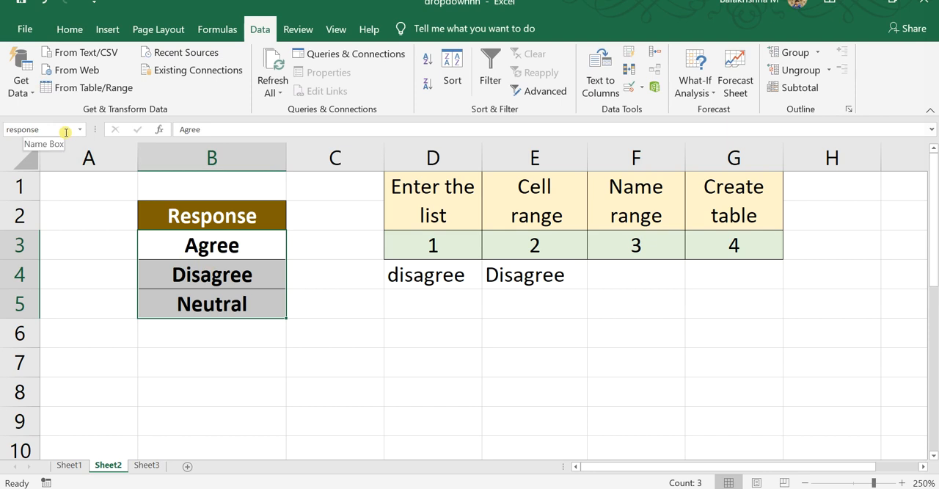
pyautogui.click(634, 278)
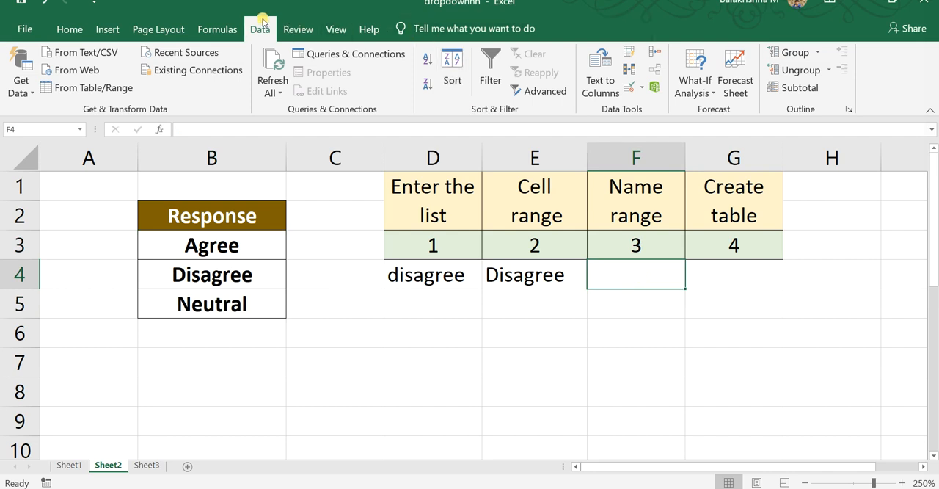
pyautogui.click(628, 86)
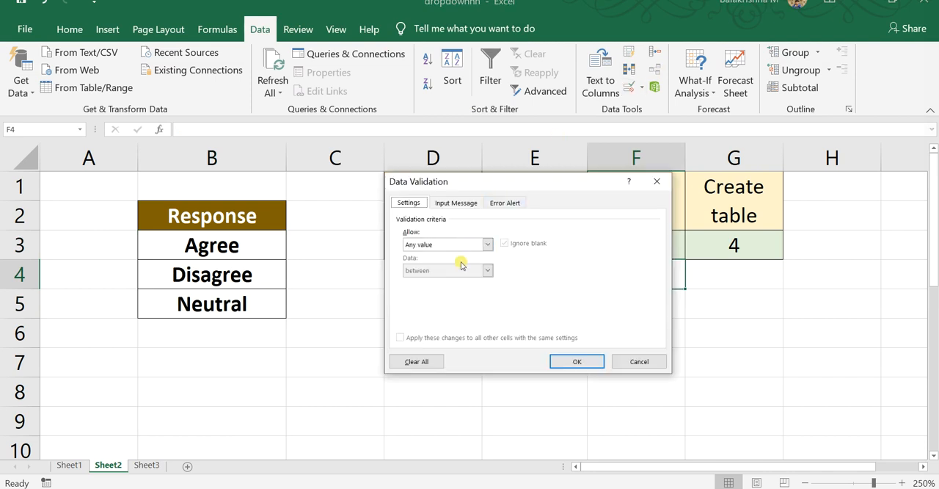
pyautogui.click(487, 243)
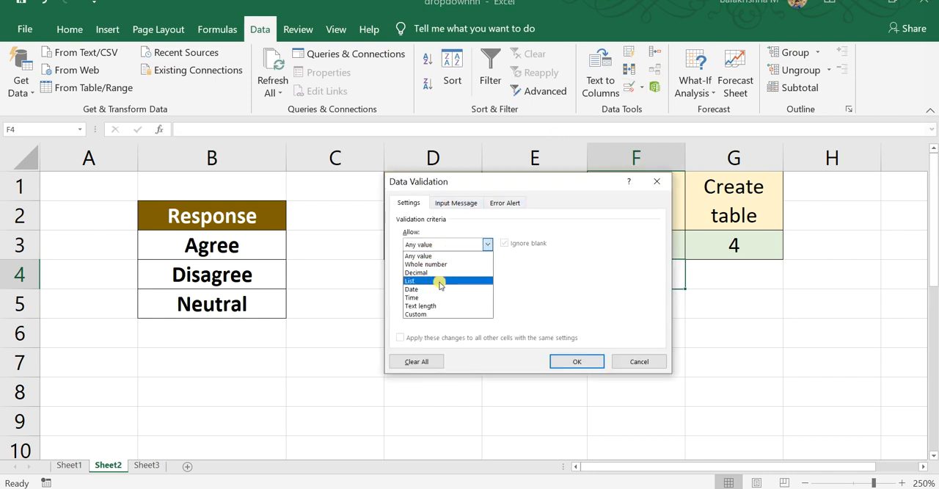
pyautogui.click(440, 281)
pyautogui.click(460, 294)
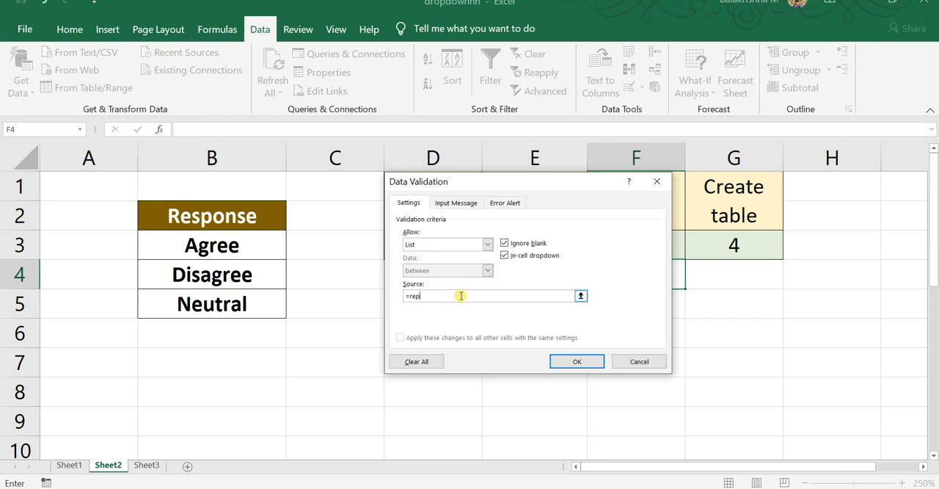
pyautogui.write('=reponse+')
pyautogui.press('Left')
pyautogui.press('Left')
pyautogui.press('Left')
pyautogui.press('Left')
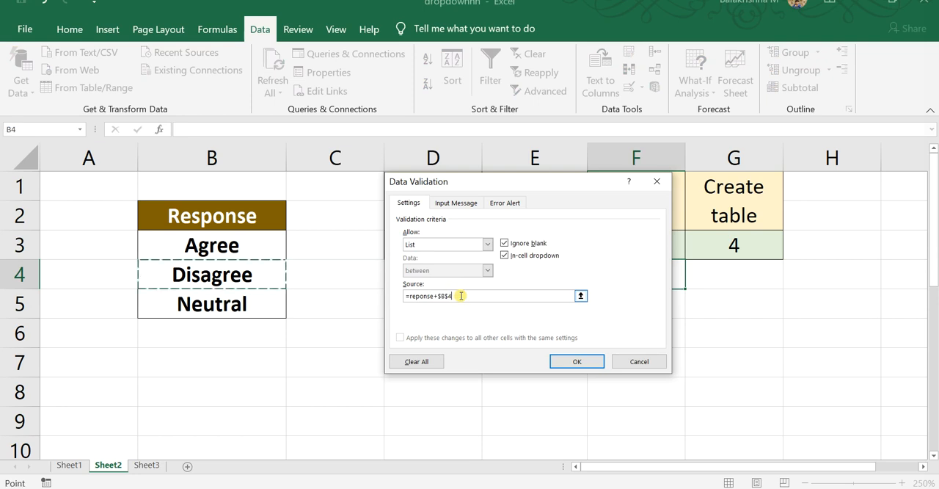
pyautogui.press('Escape')
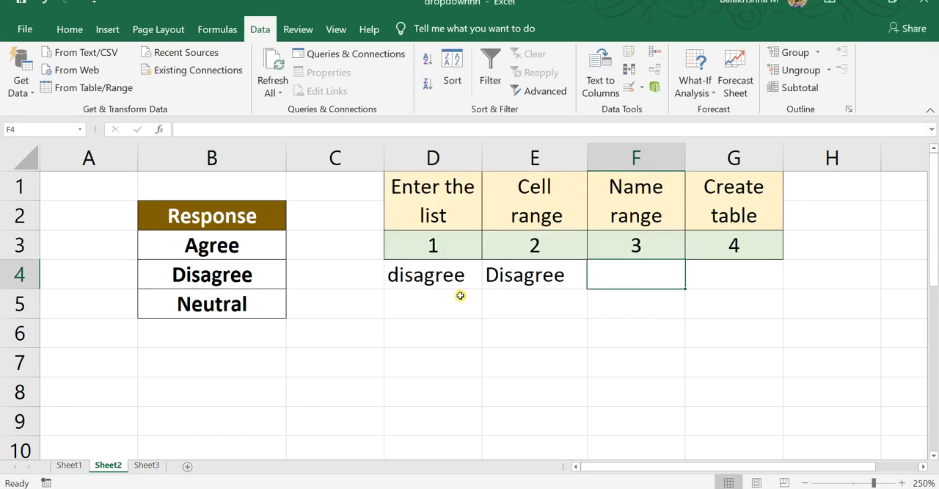
# Add a data validation rule to F4 that allows a List with the source =response
pyautogui.click(628, 87)
pyautogui.click(440, 245)
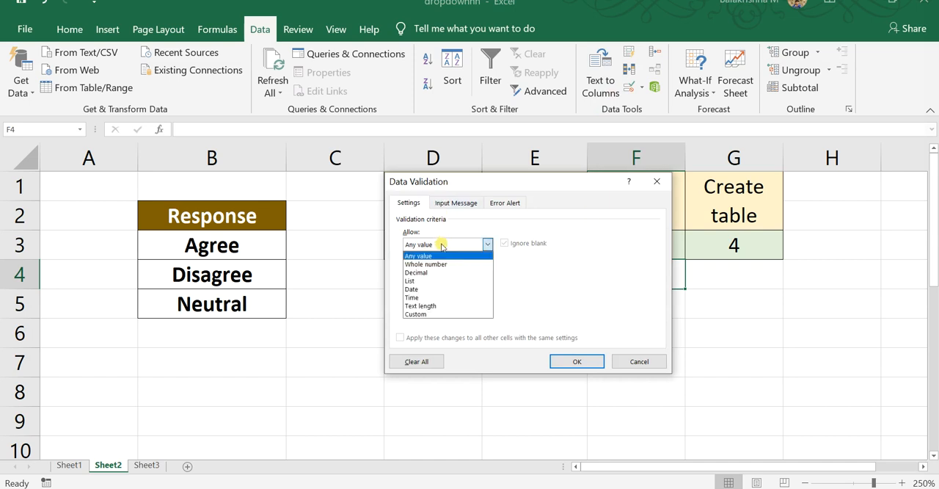
pyautogui.click(432, 281)
pyautogui.click(447, 297)
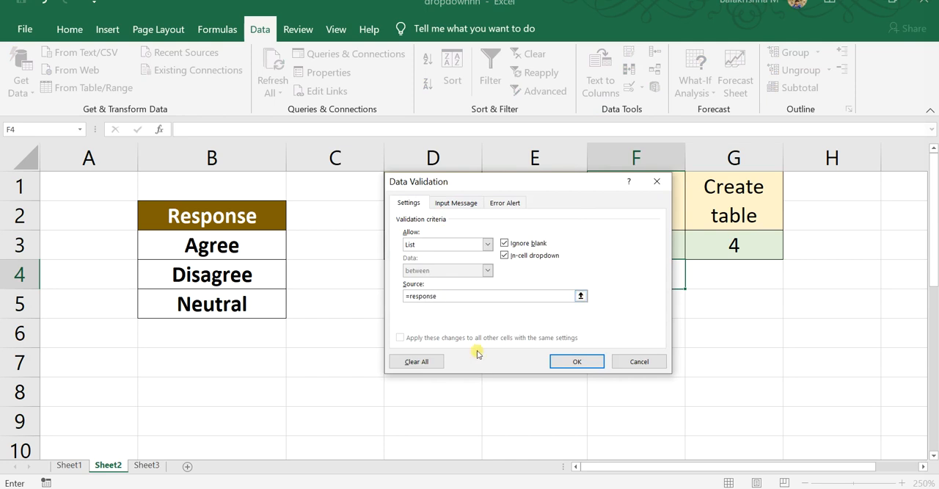
pyautogui.click(557, 363)
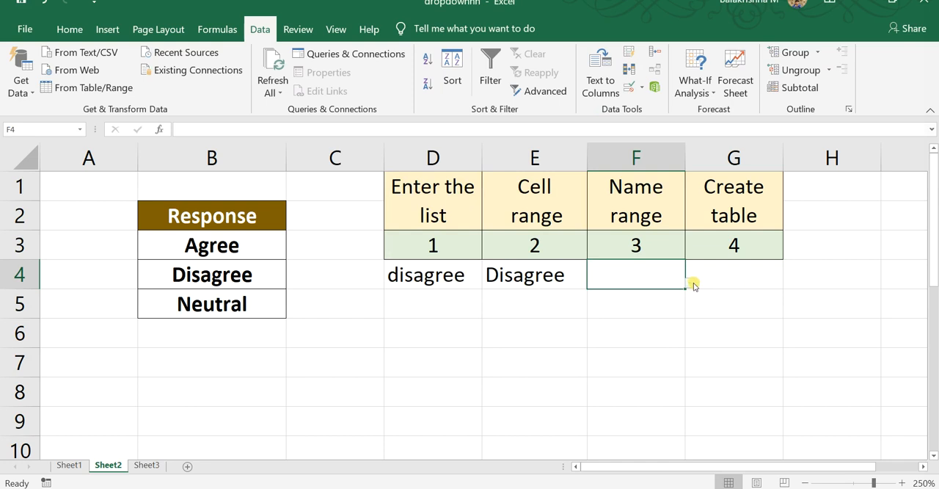
# Try the drop-down in F4 by choosing Neutral, and change the choice to Agree
pyautogui.click(690, 283)
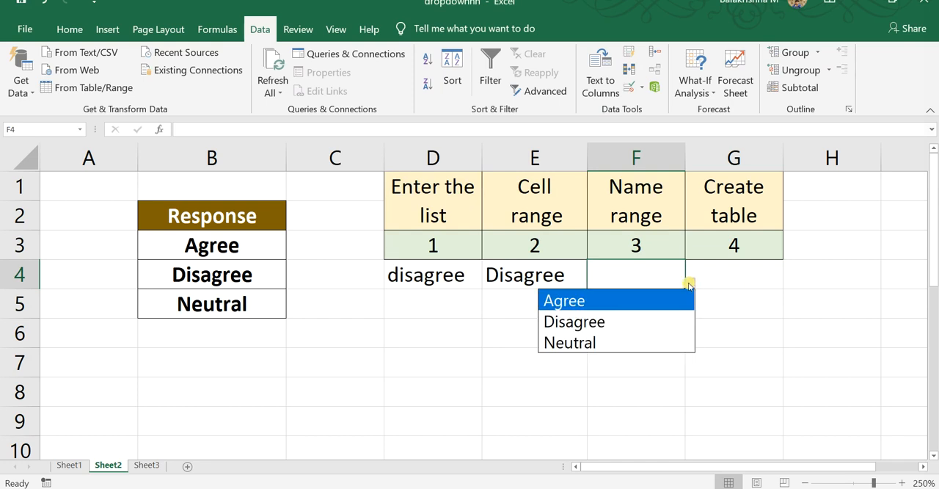
pyautogui.click(623, 340)
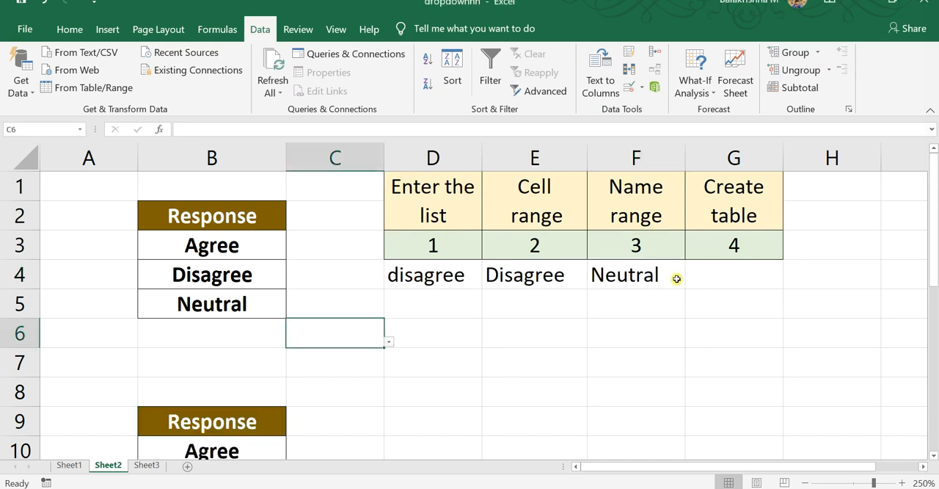
pyautogui.click(662, 276)
pyautogui.click(690, 283)
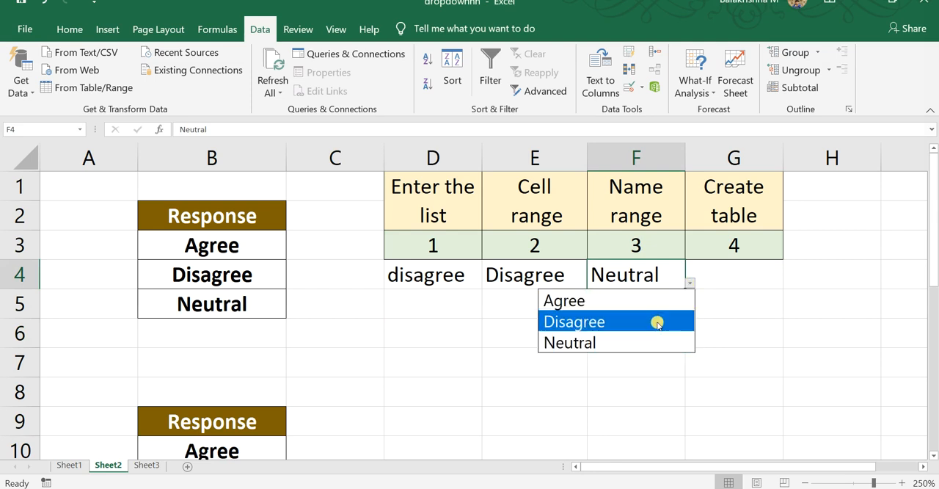
pyautogui.click(659, 301)
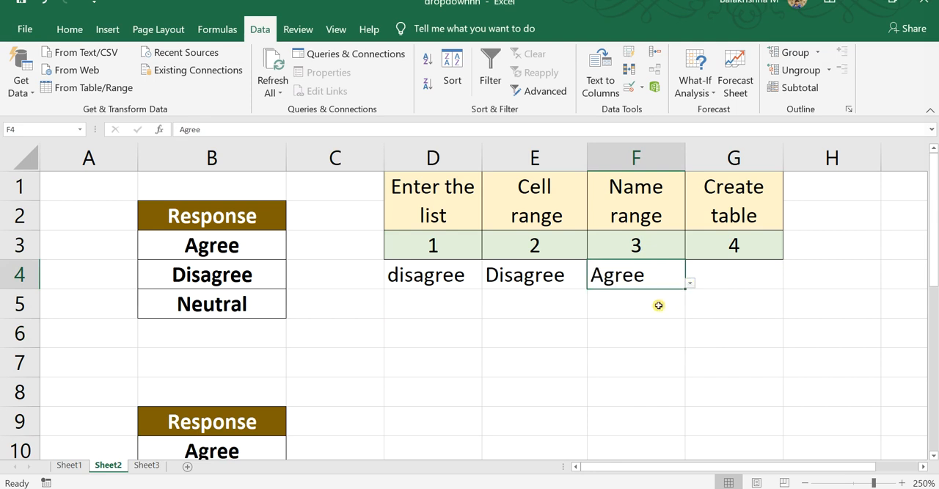
# Convert the second response list, B9:B12, into a table with headers
pyautogui.click(731, 275)
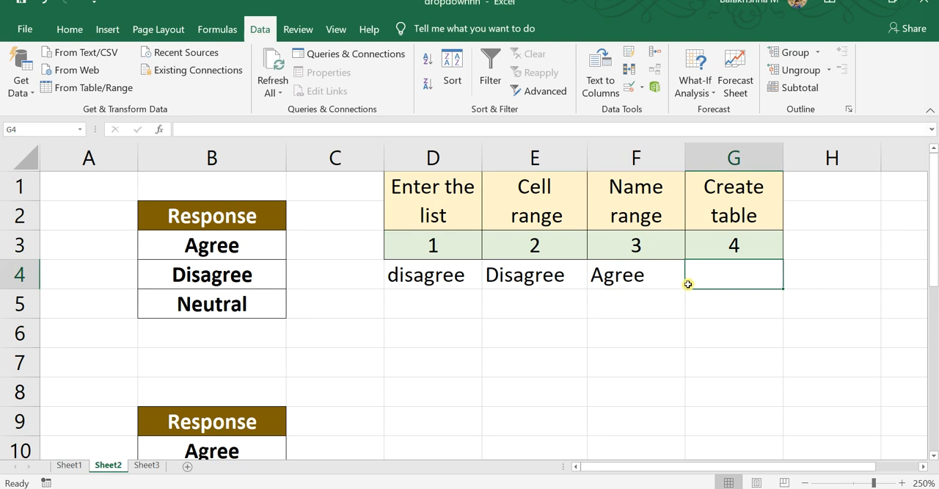
pyautogui.scroll(-1, 430, 349)
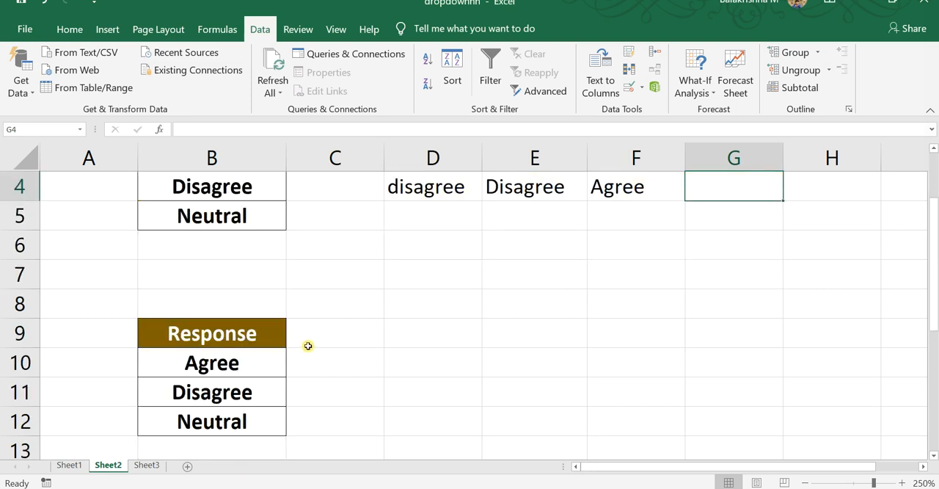
pyautogui.scroll(-1, 241, 377)
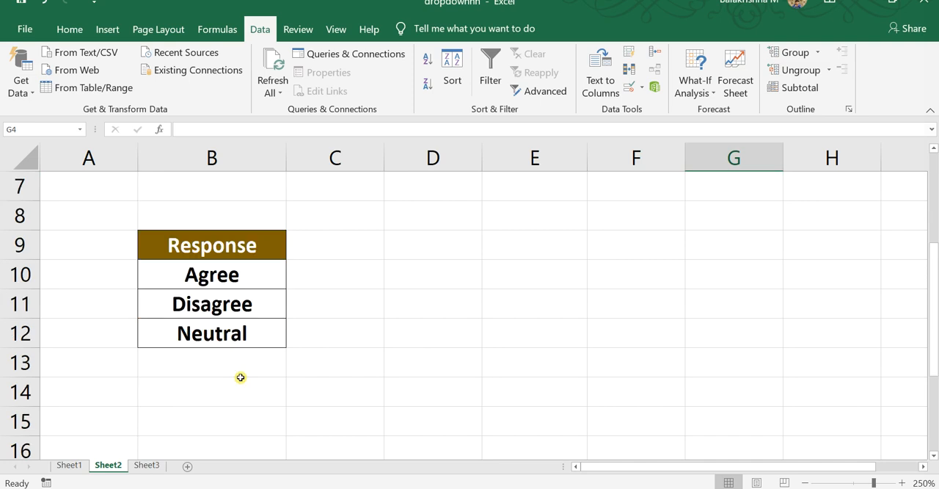
pyautogui.click(222, 249)
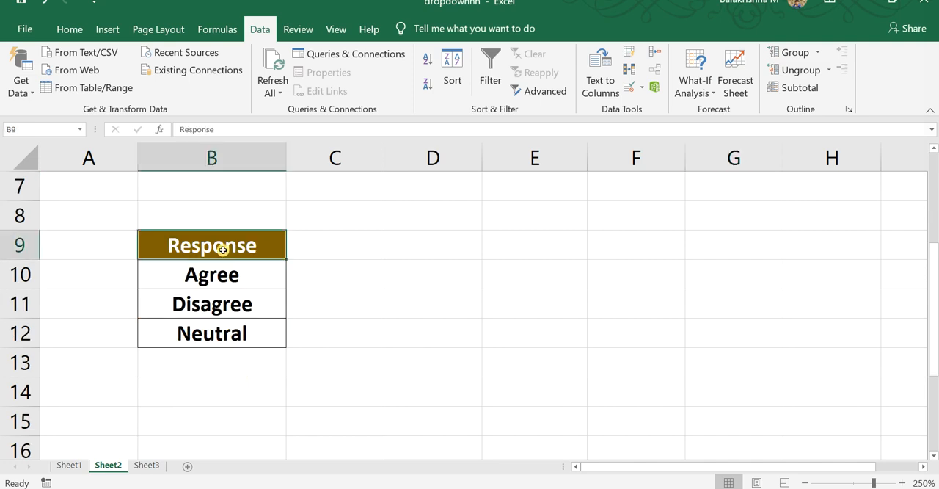
pyautogui.moveTo(223, 249); pyautogui.dragTo(236, 340)
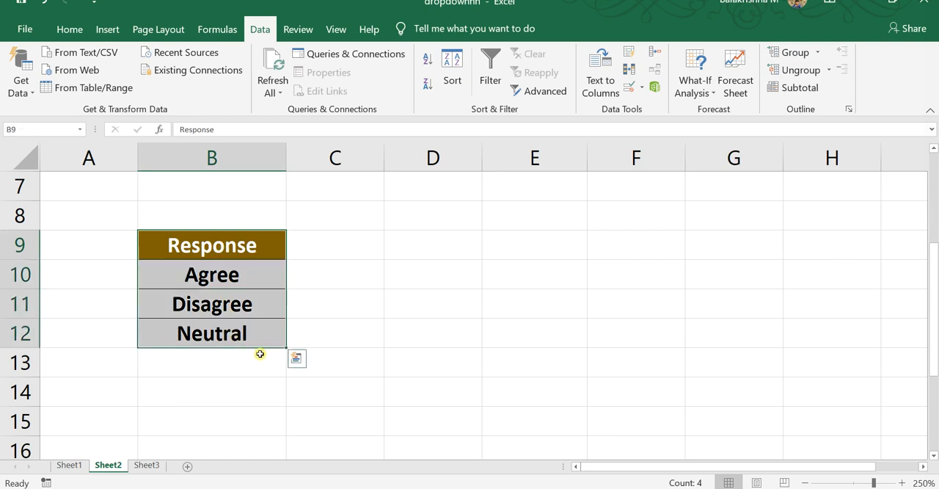
pyautogui.press('alt')
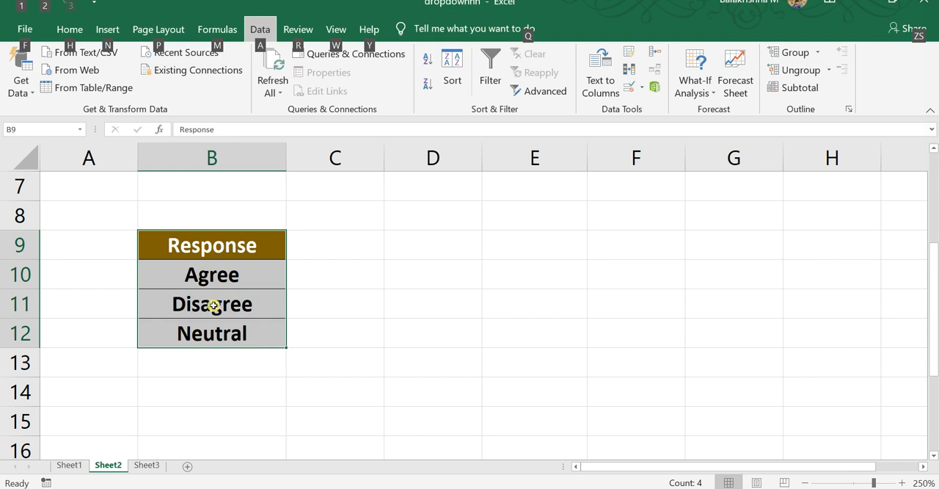
pyautogui.hotkey('ctrl', 't')
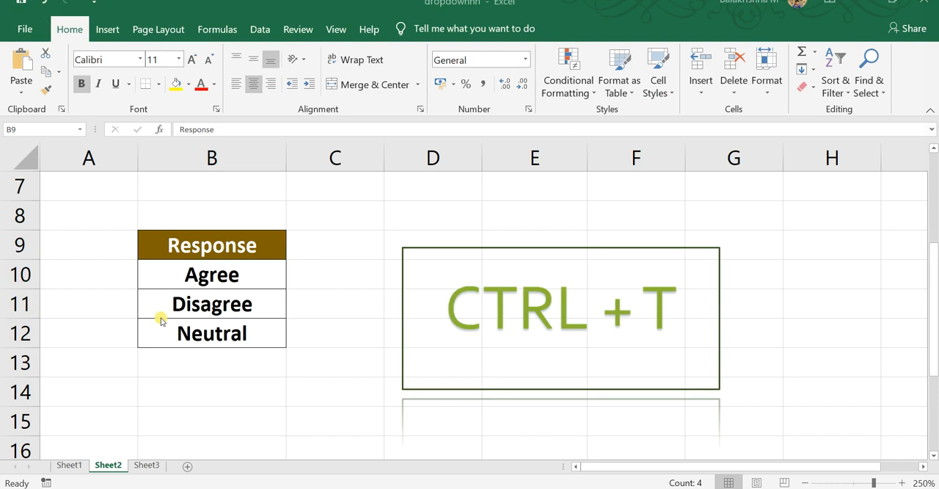
pyautogui.click(246, 258)
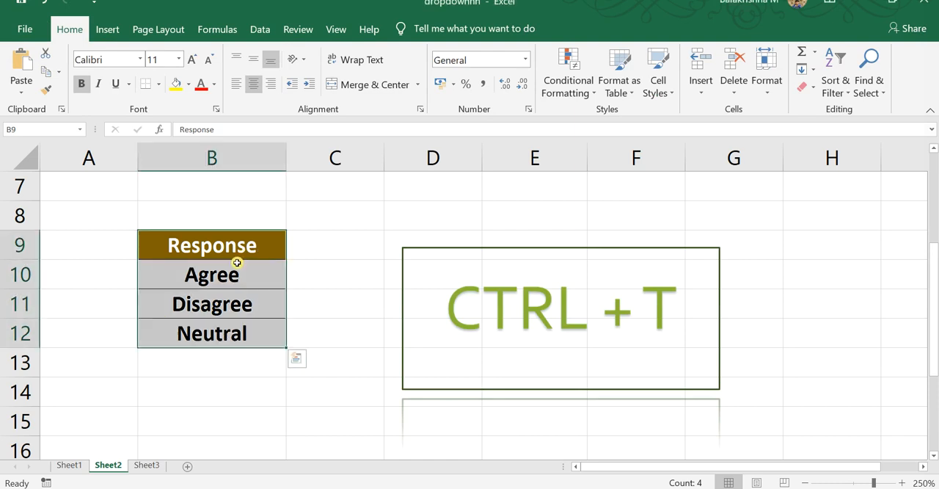
pyautogui.hotkey('ctrl', 't')
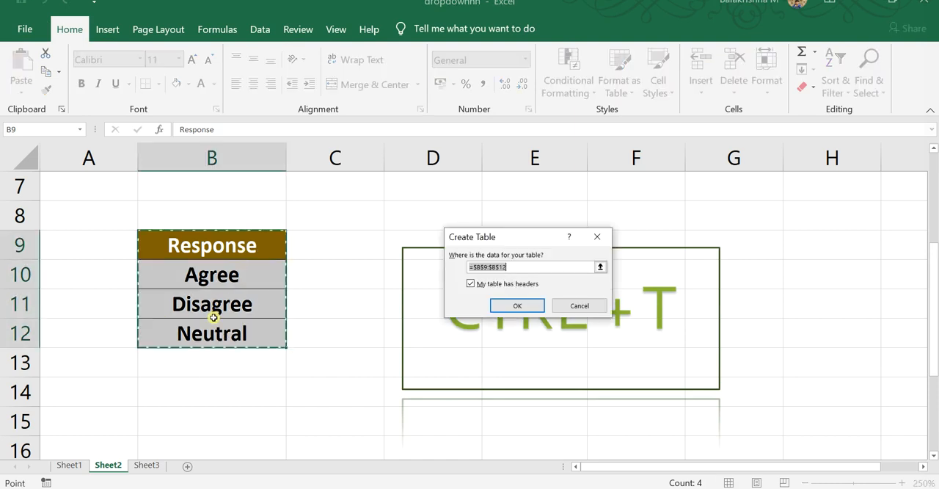
pyautogui.moveTo(530, 237); pyautogui.dragTo(382, 210)
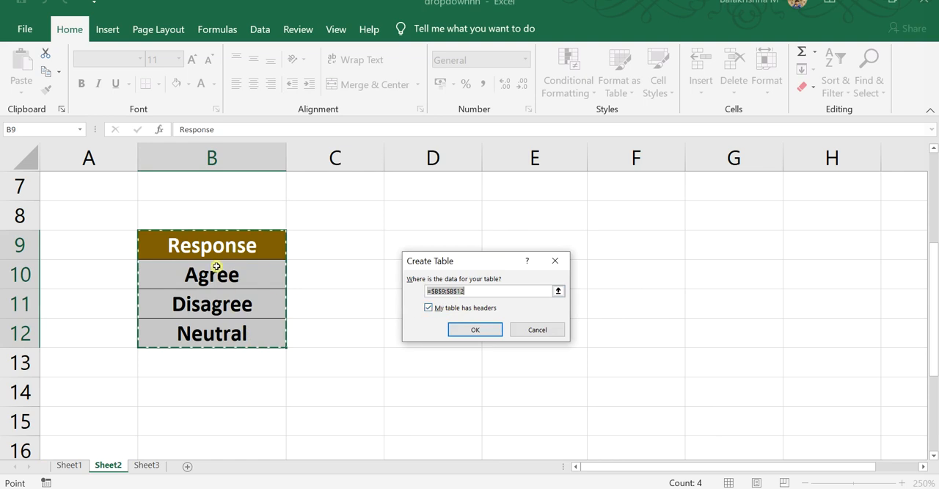
pyautogui.click(470, 330)
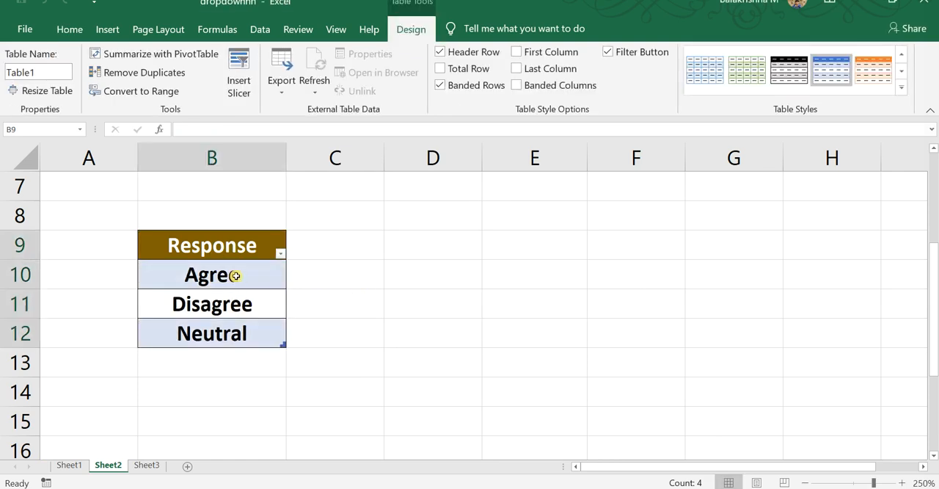
pyautogui.click(360, 299)
# Add a data validation rule to G4 that allows a List with the table's entries =$B$10:$B$12 as source
pyautogui.scroll(2, 360, 300)
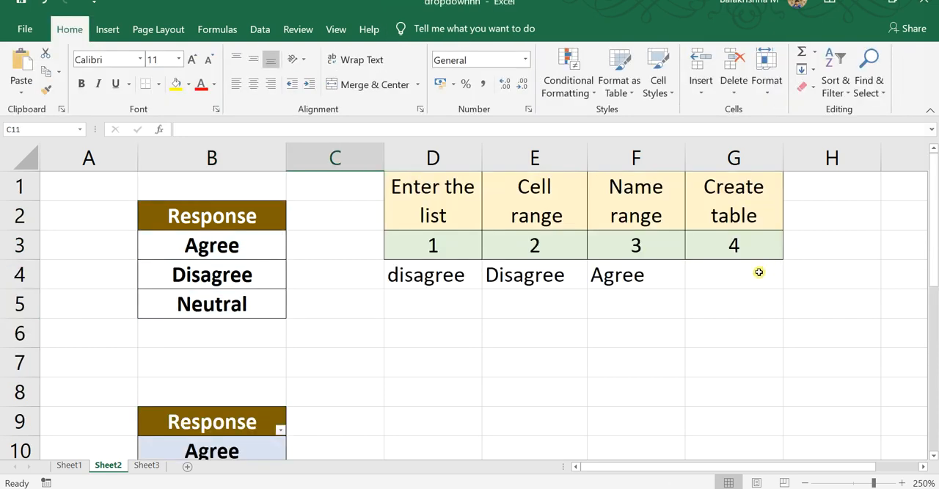
pyautogui.click(759, 272)
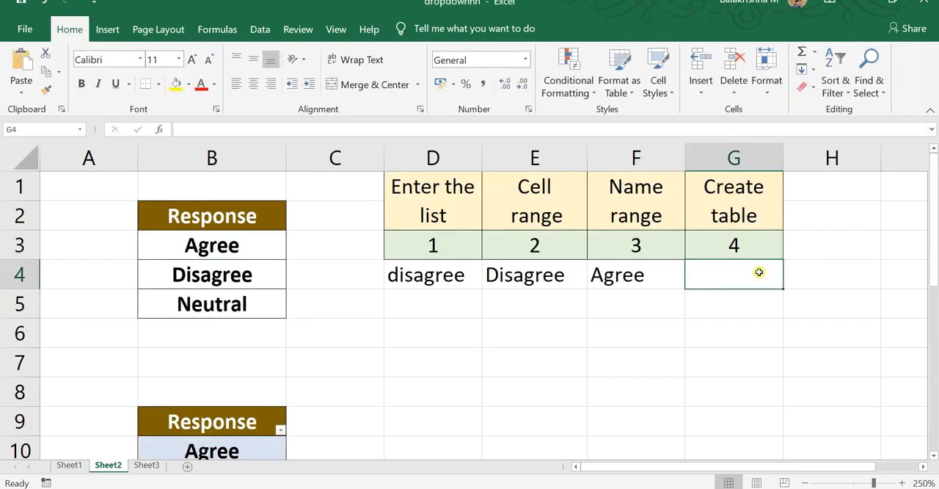
pyautogui.click(249, 29)
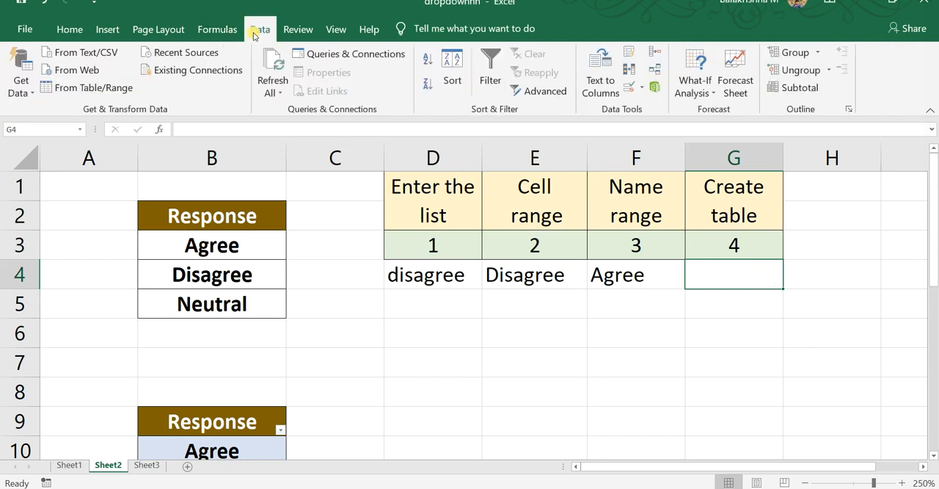
pyautogui.click(629, 87)
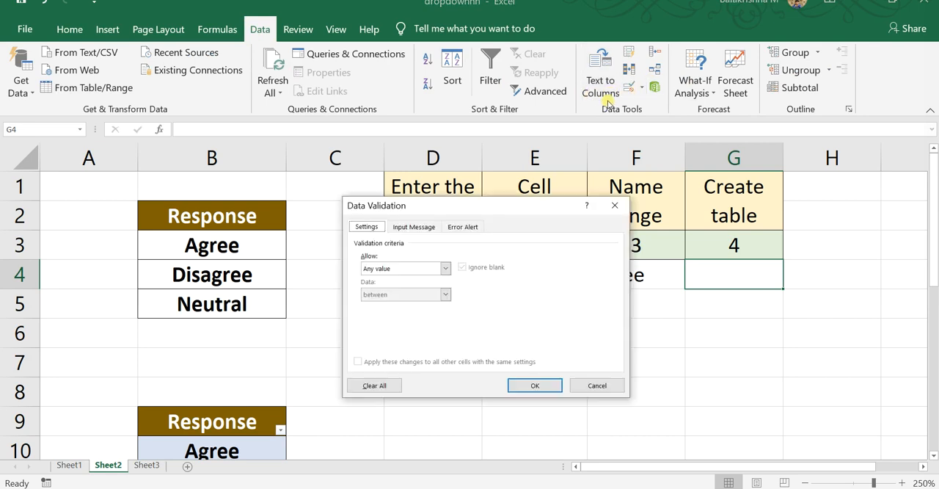
pyautogui.click(426, 268)
pyautogui.click(389, 305)
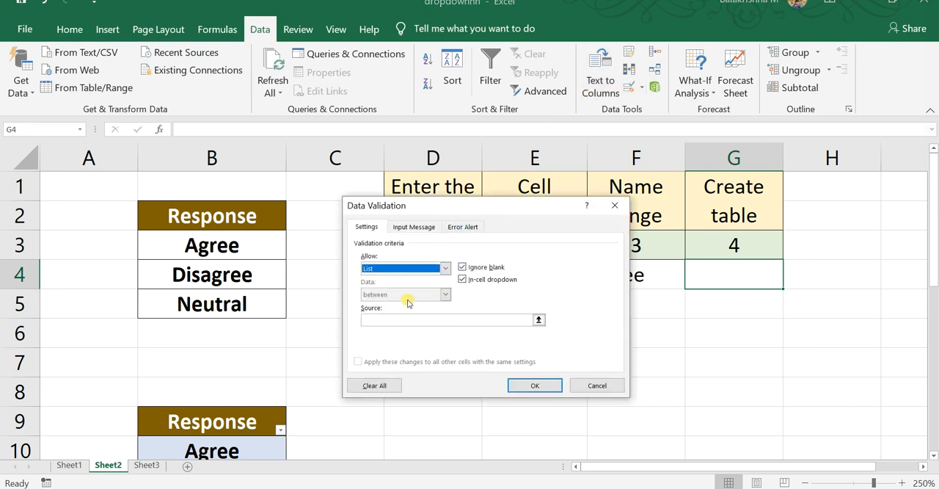
pyautogui.click(409, 319)
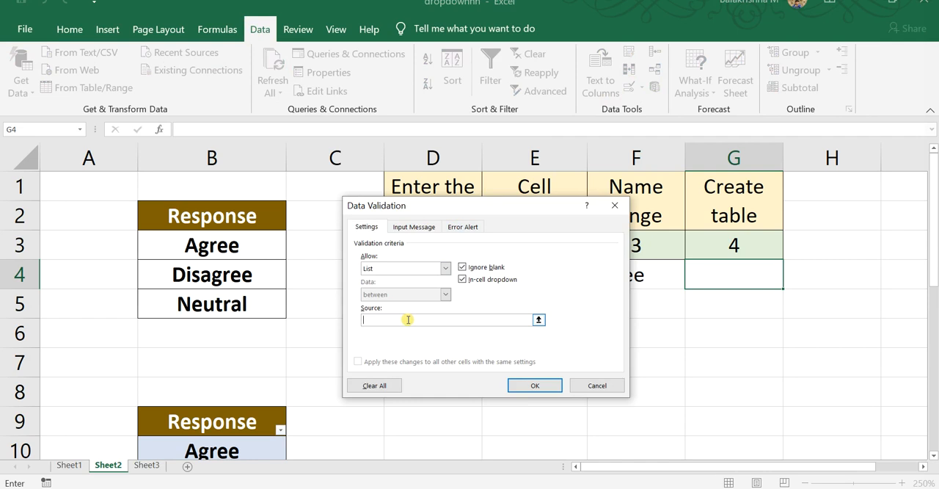
pyautogui.scroll(-1, 294, 382)
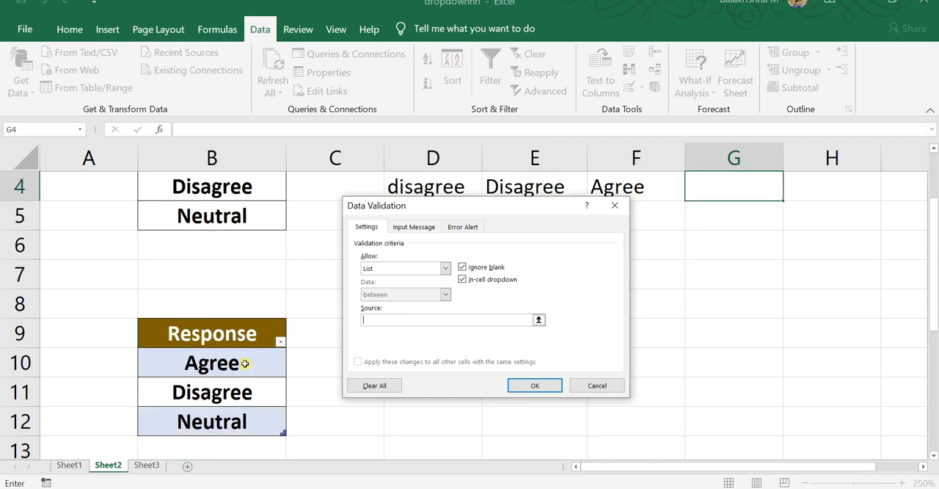
pyautogui.moveTo(244, 363); pyautogui.dragTo(239, 425)
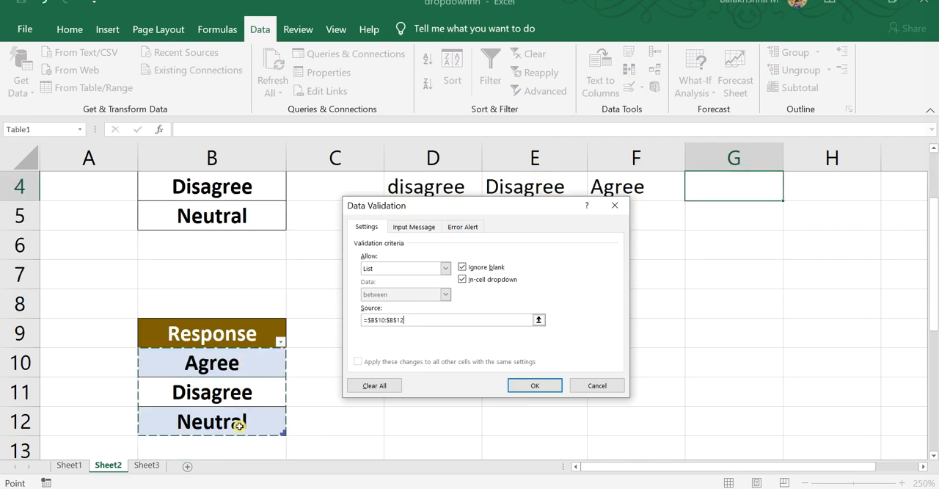
pyautogui.click(538, 386)
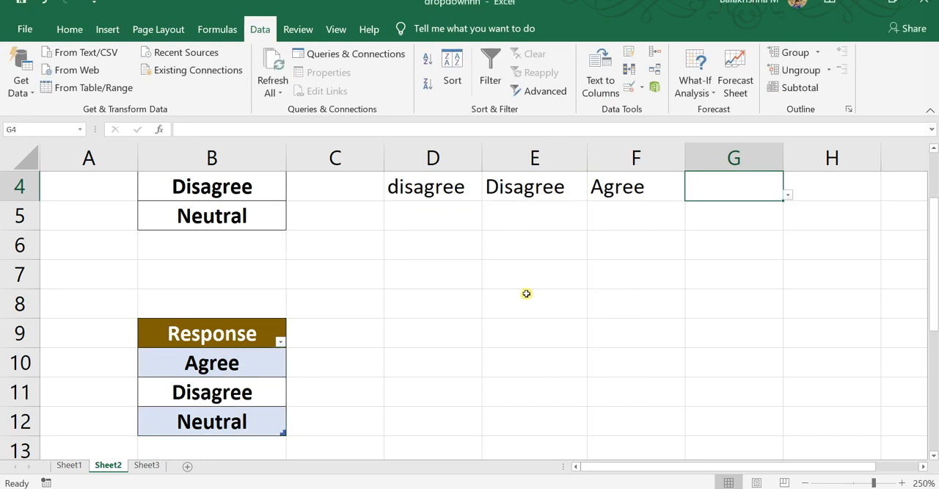
# Try the drop-down in G4 by choosing Disagree, and change the choice to Agree
pyautogui.click(787, 194)
pyautogui.click(716, 242)
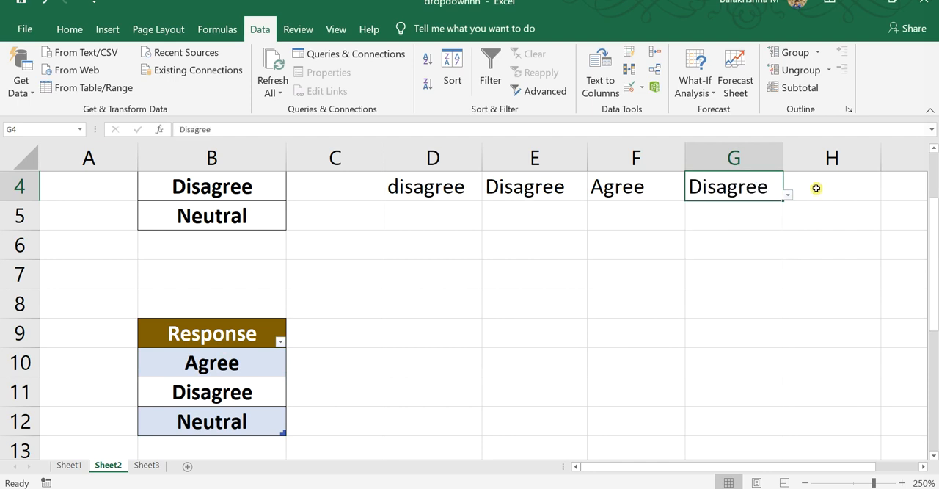
pyautogui.click(789, 197)
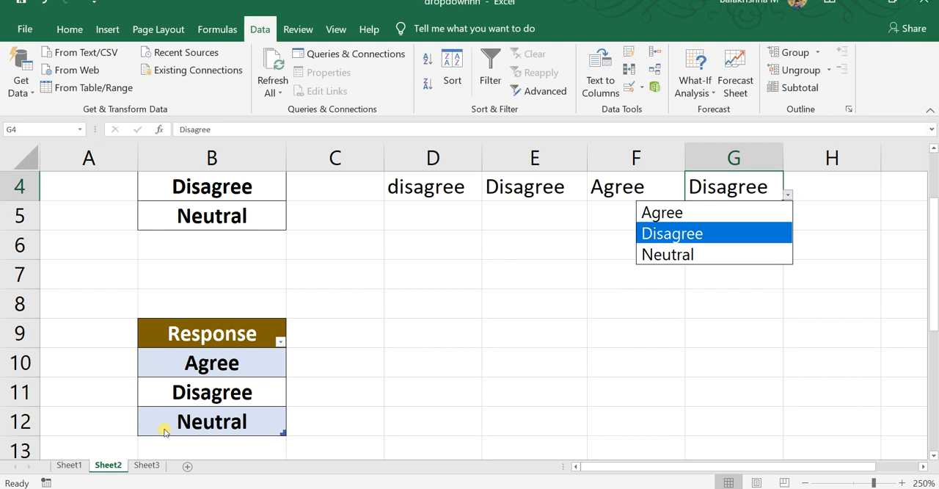
pyautogui.click(656, 214)
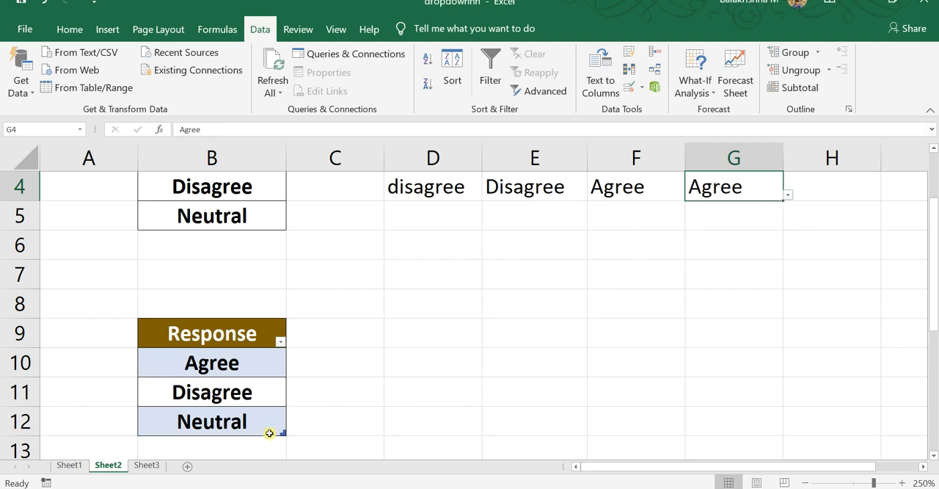
# Add the entry Strongly agree in B13, directly below the last row of the response table
pyautogui.click(269, 433)
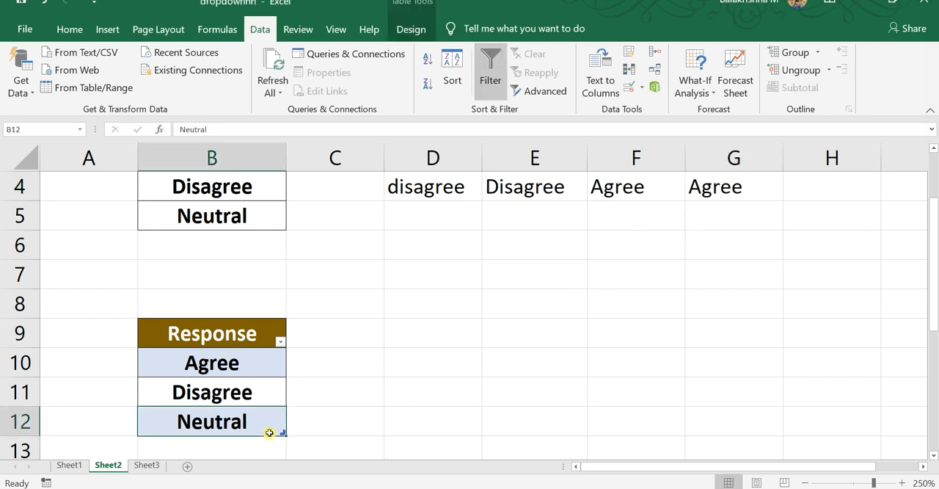
pyautogui.press('Return')
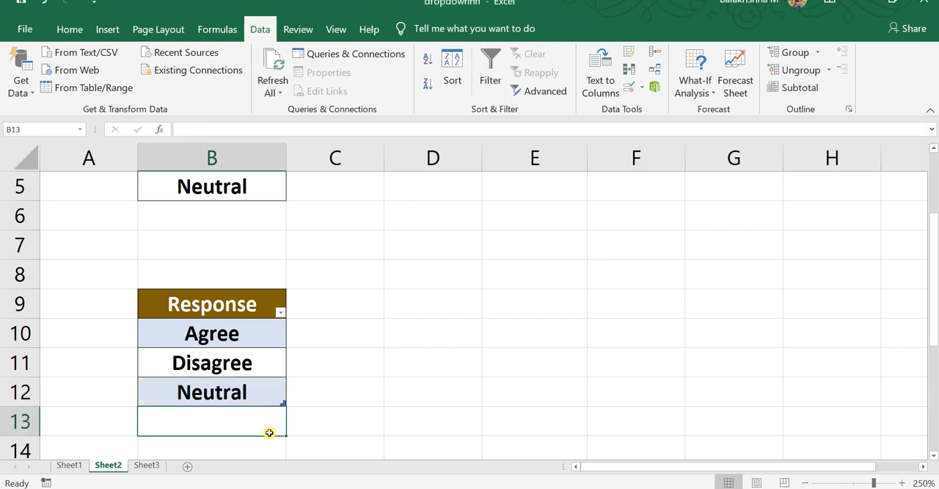
pyautogui.write('sTRO')
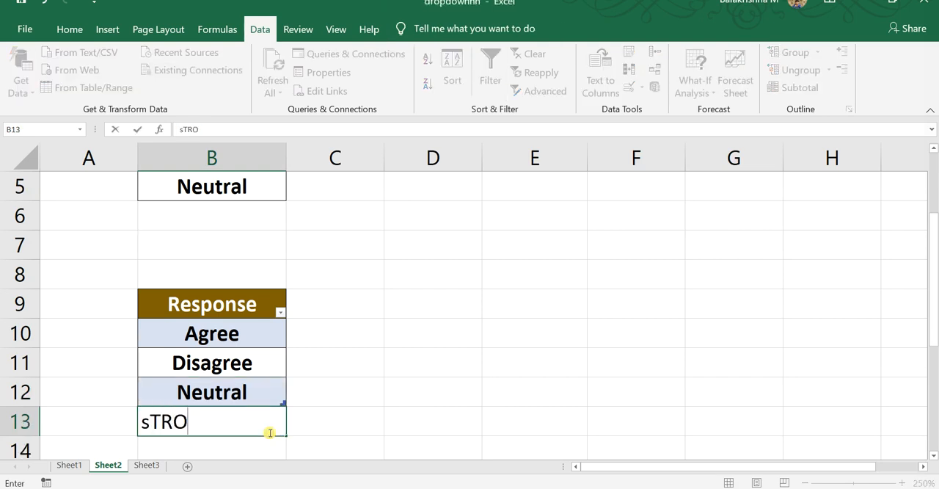
pyautogui.write('NGLY')
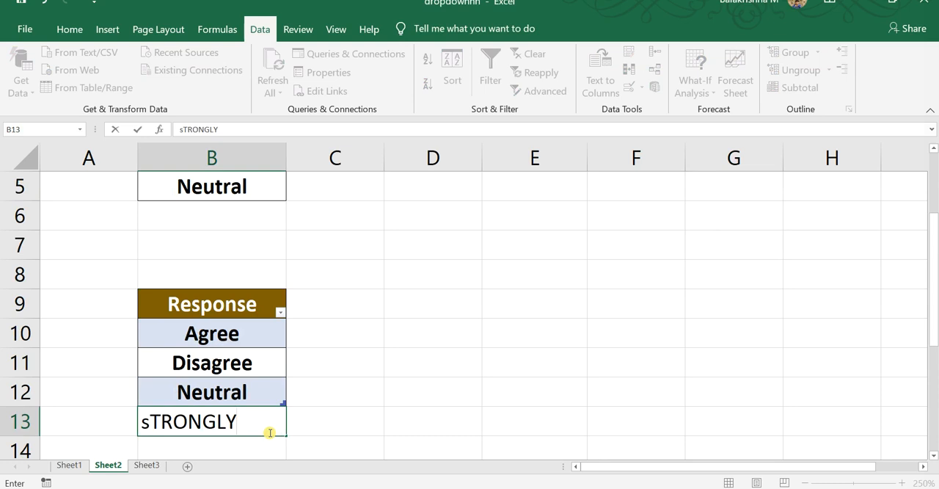
pyautogui.hotkey('ctrl', 'a')
pyautogui.write('S')
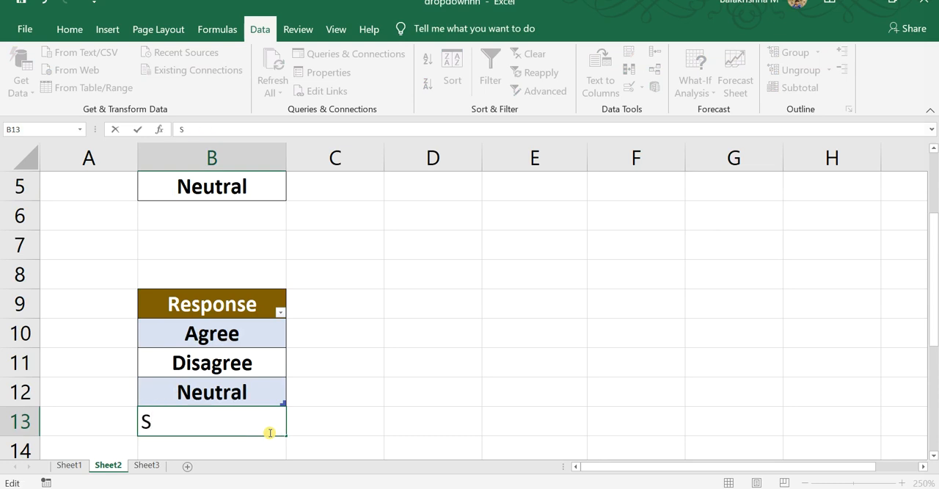
pyautogui.write('trongl')
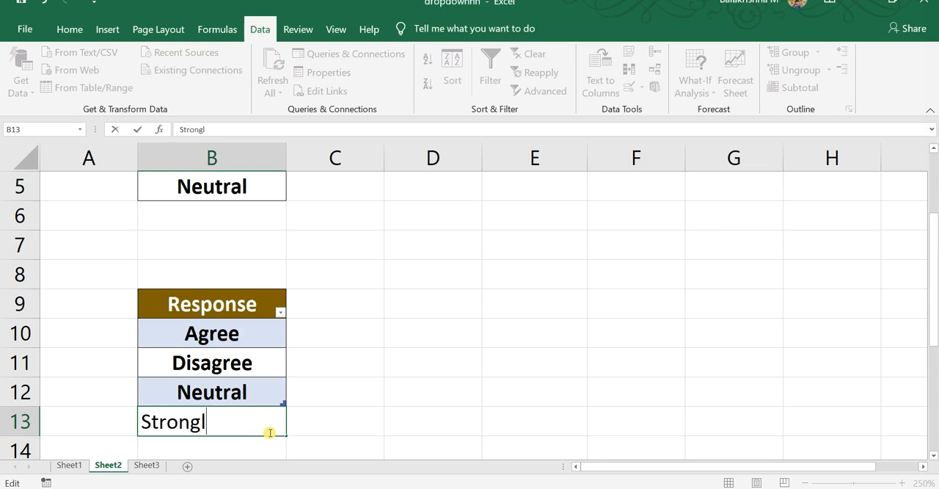
pyautogui.write('y agre')
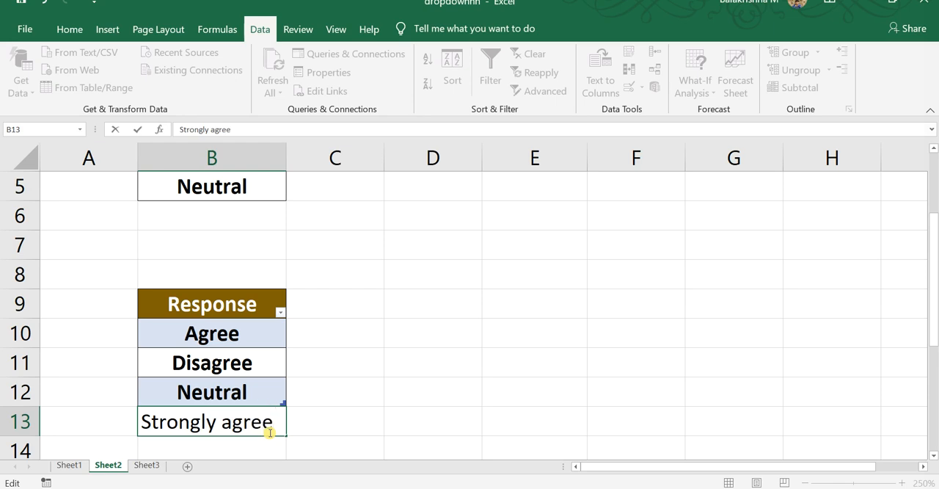
pyautogui.write('e')
pyautogui.press('Return')
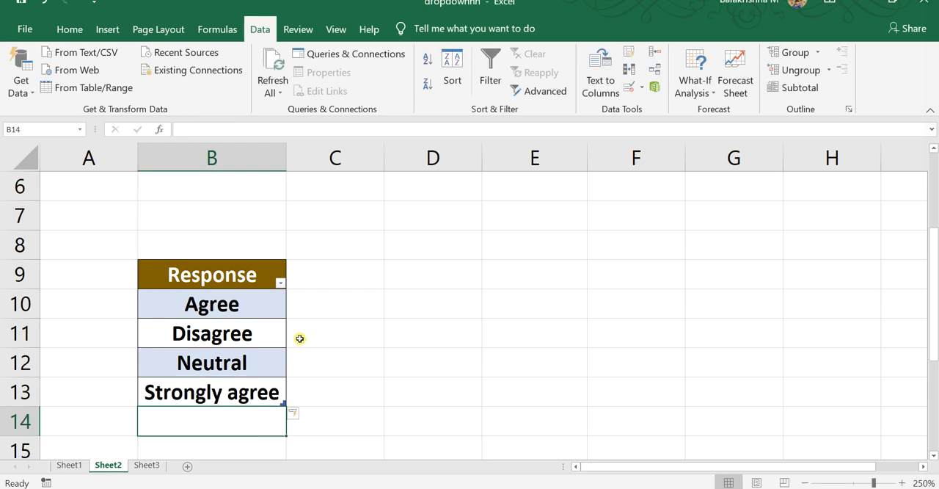
# Choose Strongly agree from the drop-down in G4
pyautogui.scroll(1, 300, 338)
pyautogui.click(741, 216)
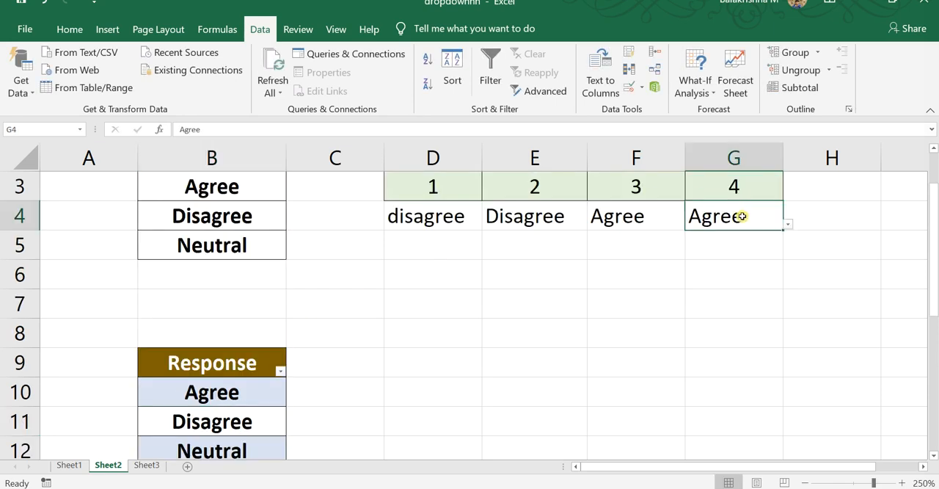
pyautogui.scroll(1, 785, 224)
pyautogui.click(789, 283)
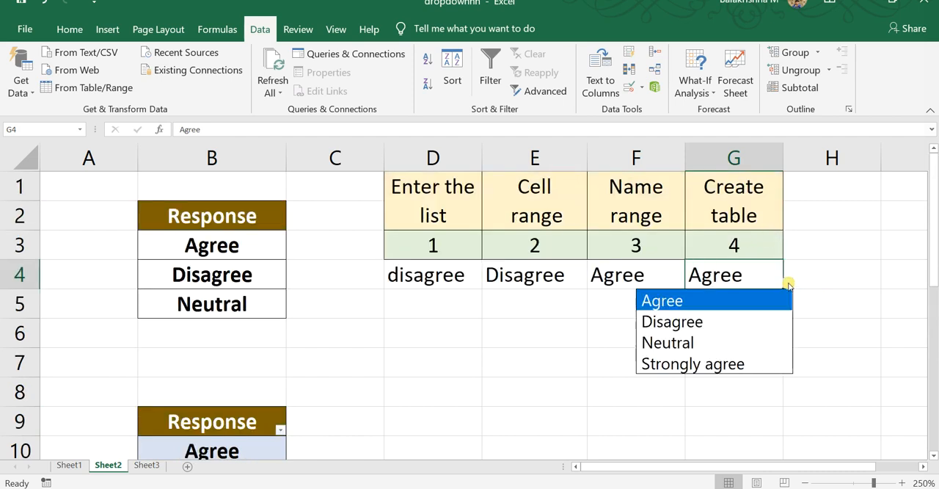
pyautogui.click(761, 365)
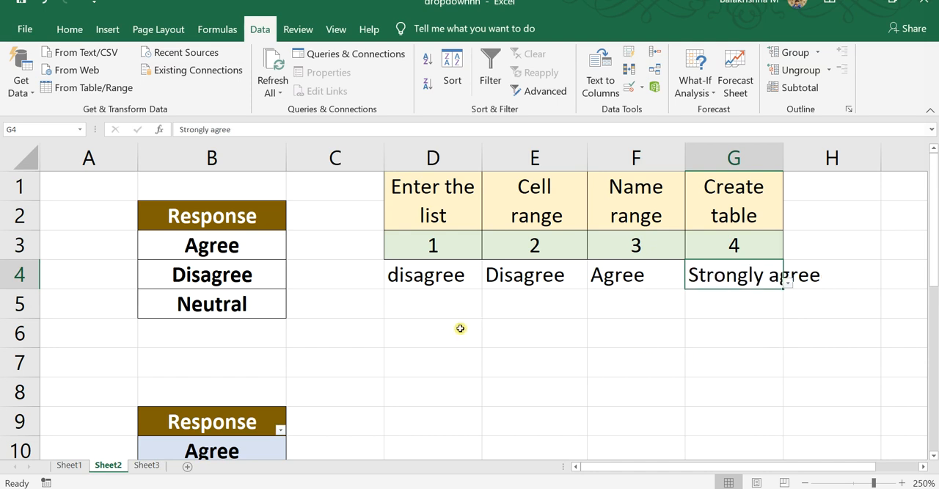
# Copy the Strongly agree entry from B13 into B14 and edit the copy to read Strongly disagree
pyautogui.scroll(-3, 248, 388)
pyautogui.click(256, 272)
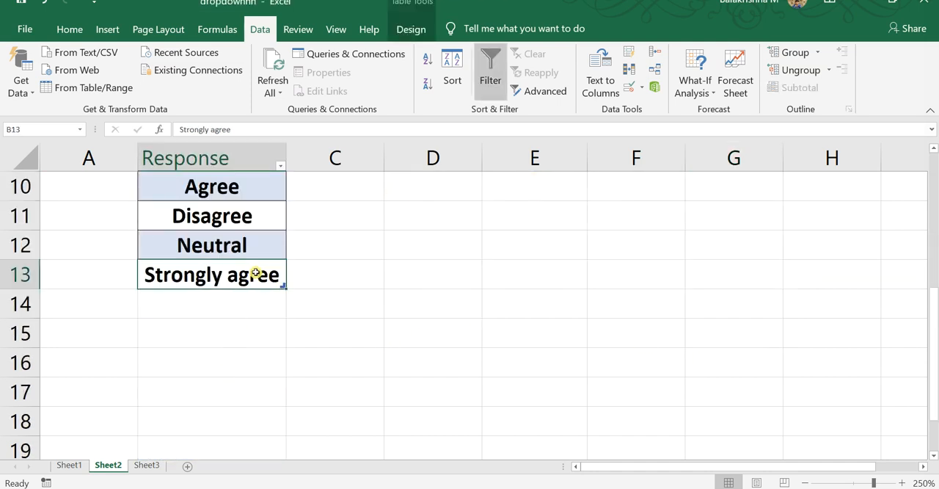
pyautogui.press('Down')
pyautogui.press('Down')
pyautogui.press('Down')
pyautogui.press('Up')
pyautogui.press('Up')
pyautogui.press('Up')
pyautogui.scroll(1, 186, 408)
pyautogui.press('Down')
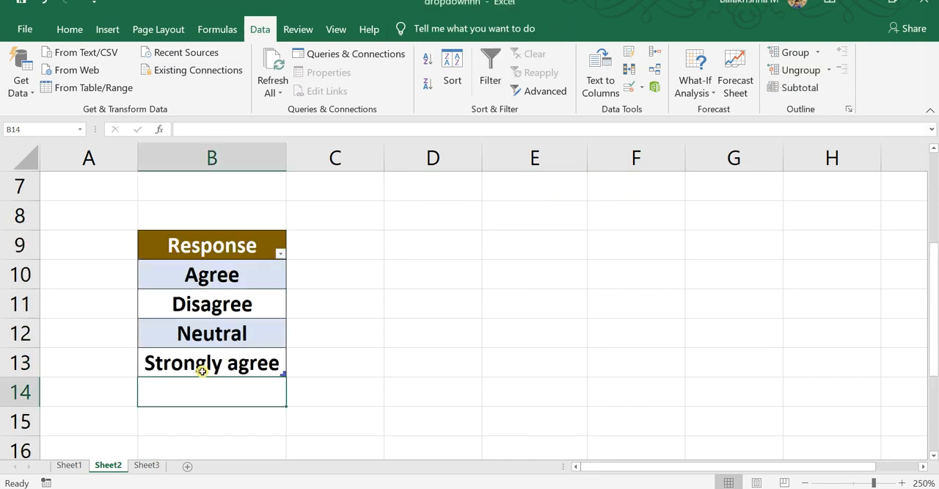
pyautogui.write('Strongly agree')
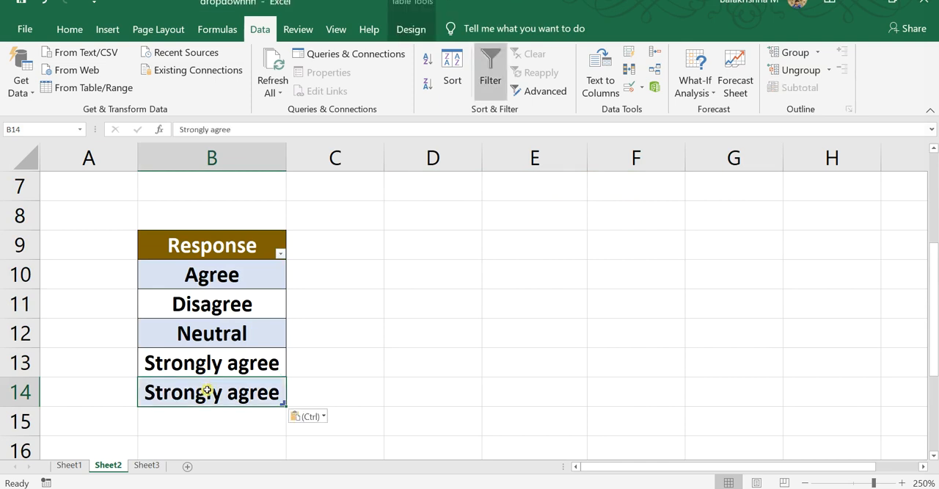
pyautogui.doubleClick(232, 393)
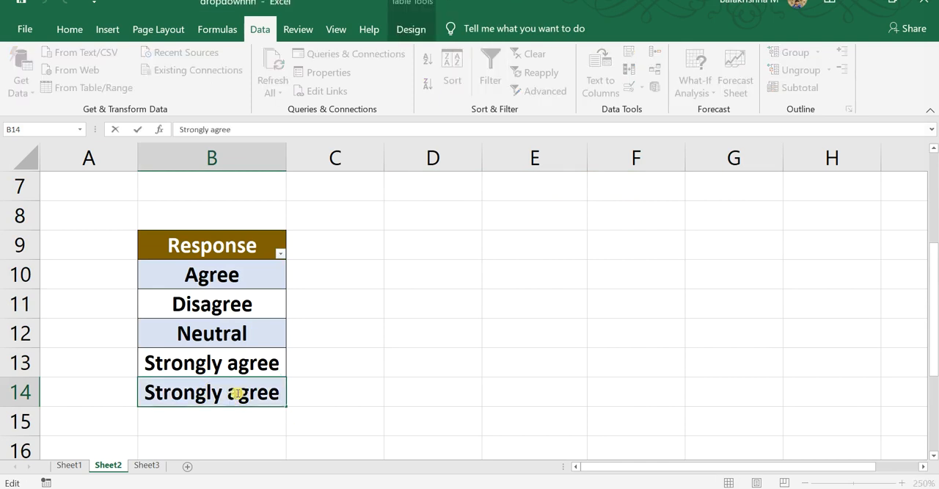
pyautogui.write('dis')
pyautogui.hotkey('ctrl', 'Return')
pyautogui.press('Down')
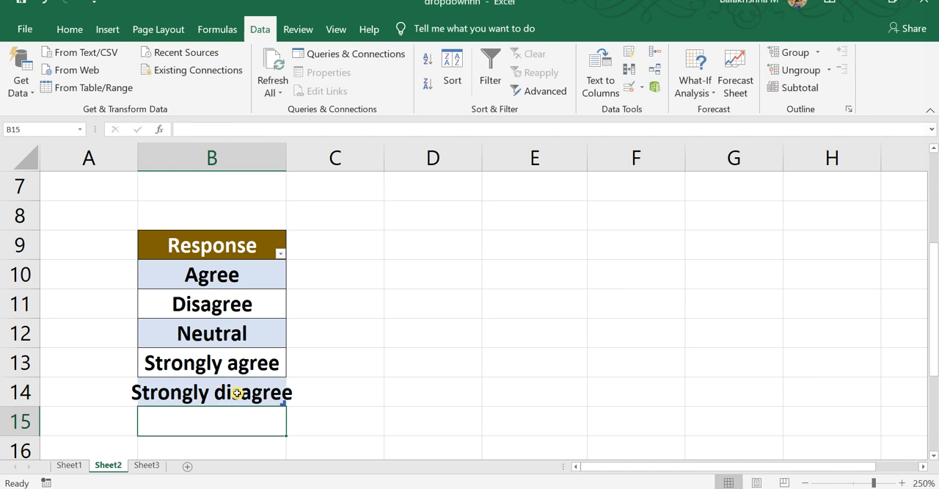
# Choose Strongly disagree from the drop-down in G4
pyautogui.scroll(2, 401, 365)
pyautogui.click(746, 277)
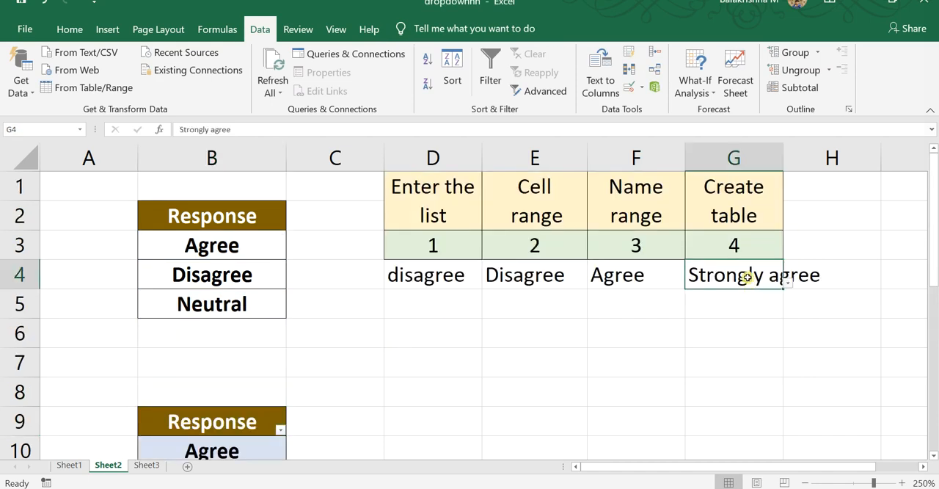
pyautogui.click(787, 284)
pyautogui.click(750, 387)
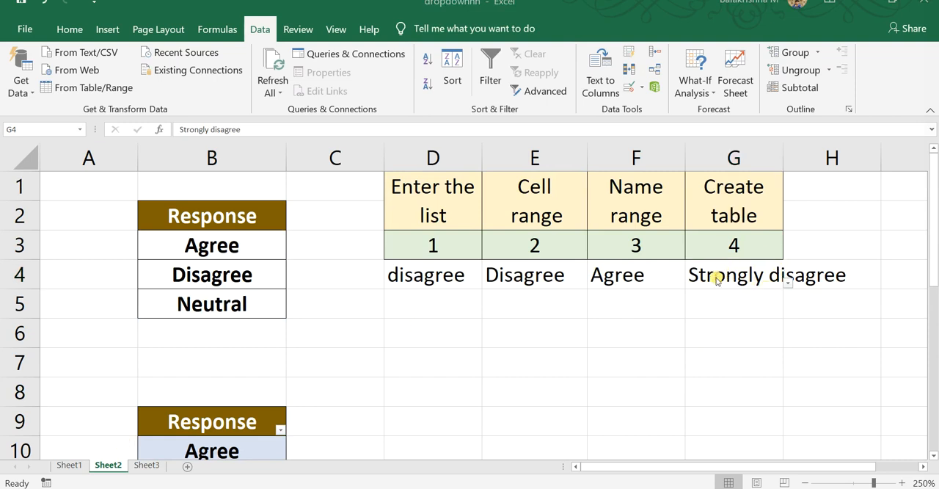
# Check the choices offered by the named-range drop-down in F4 and compare them with both response lists
pyautogui.click(650, 272)
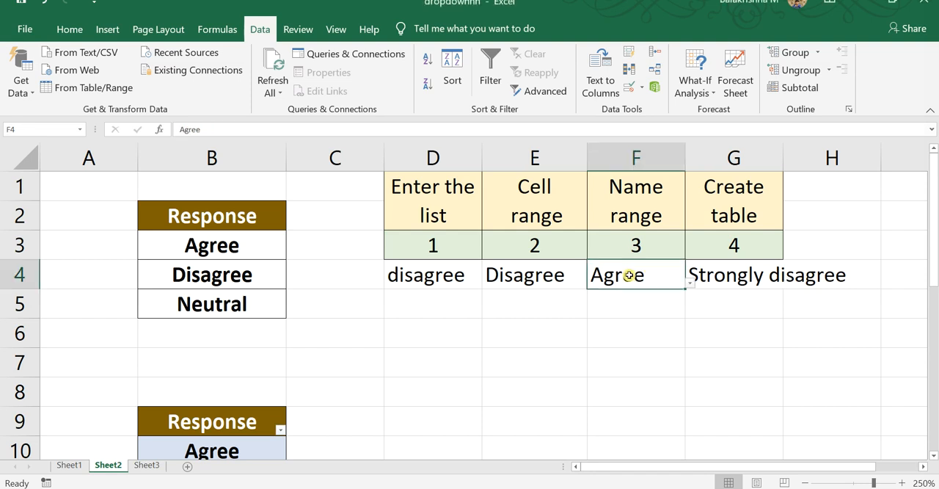
pyautogui.click(223, 278)
pyautogui.click(651, 278)
pyautogui.click(690, 286)
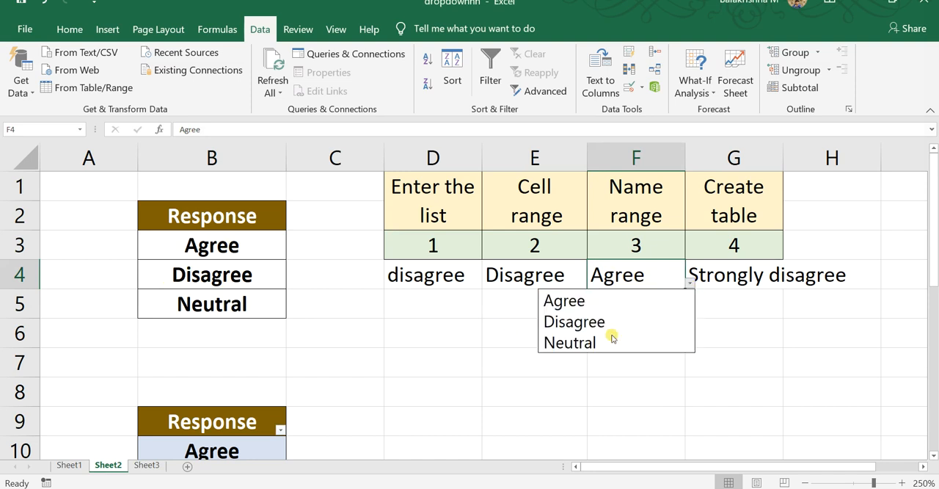
pyautogui.scroll(-1, 212, 402)
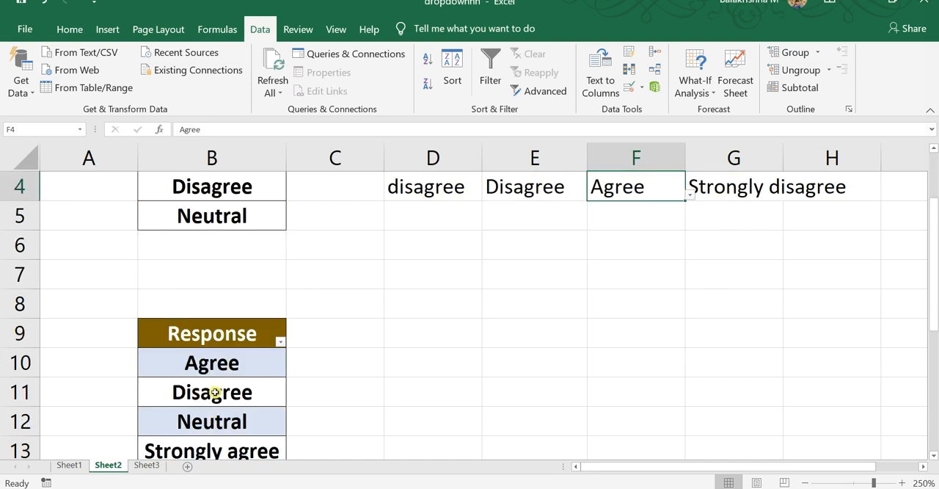
pyautogui.scroll(-3, 212, 391)
pyautogui.scroll(2, 225, 304)
pyautogui.scroll(2, 237, 273)
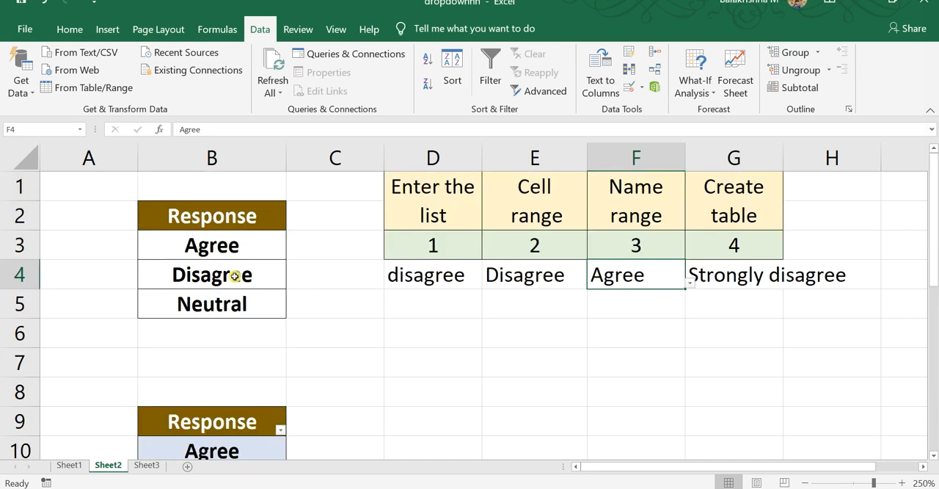
# Insert a blank cell at B5, above Neutral in the first response list, with the Shift cells down option
pyautogui.click(232, 298)
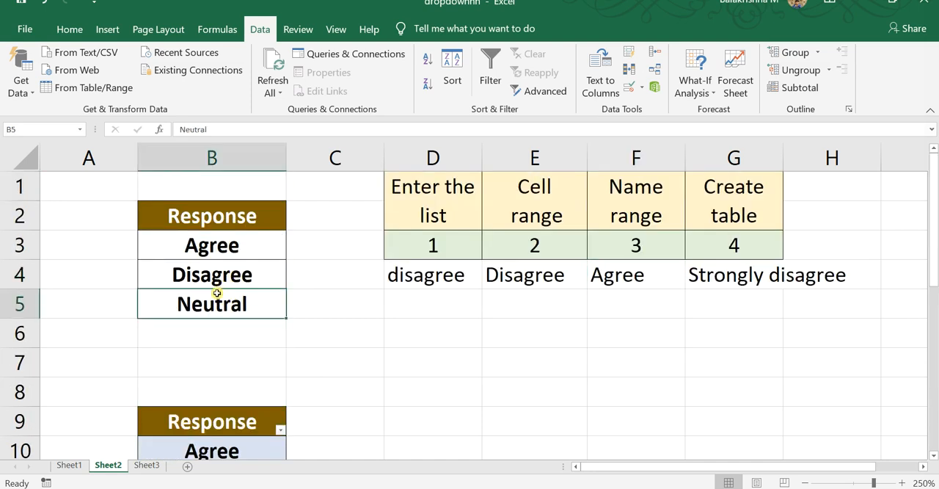
pyautogui.press('alt')
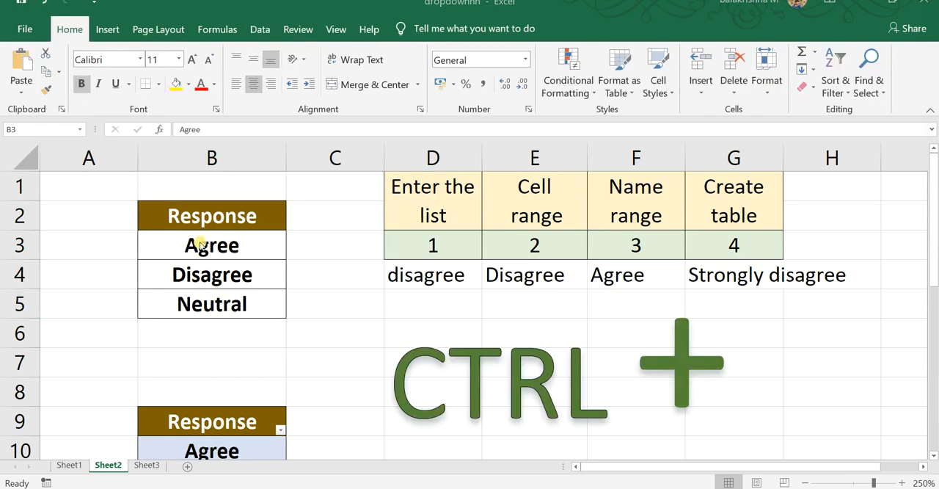
pyautogui.click(203, 244)
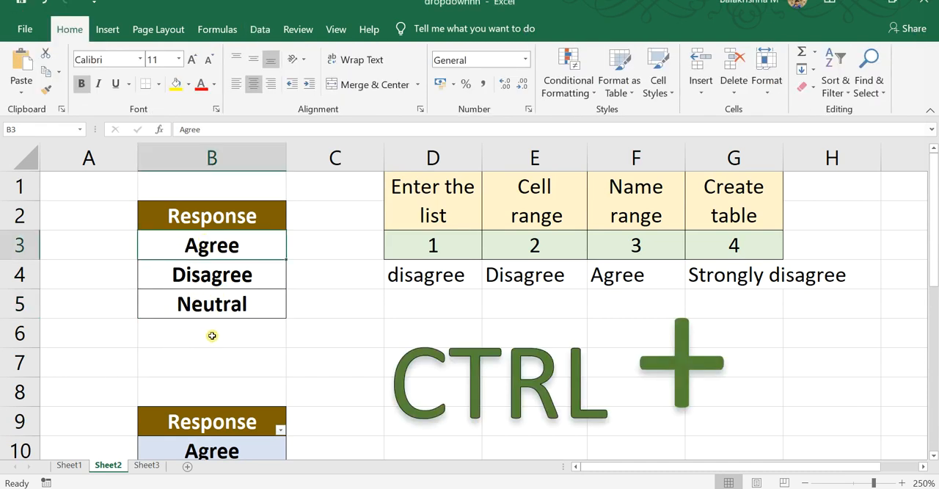
pyautogui.keyDown('shift'); pyautogui.click(222, 305); pyautogui.keyUp('shift')
pyautogui.click(211, 275)
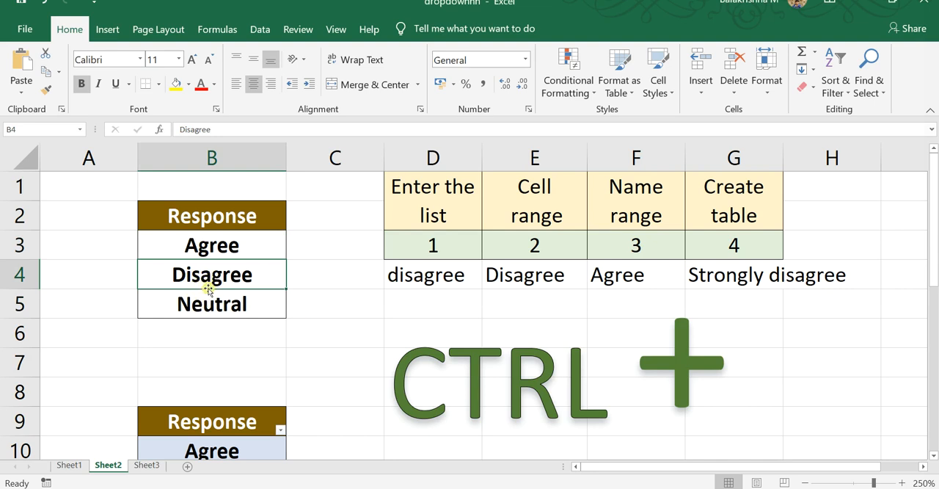
pyautogui.click(206, 297)
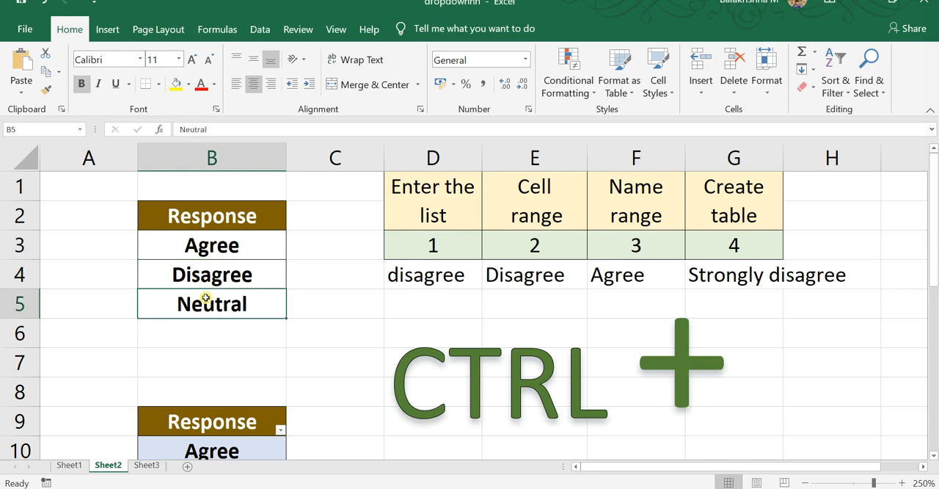
pyautogui.hotkey('ctrl', '+')
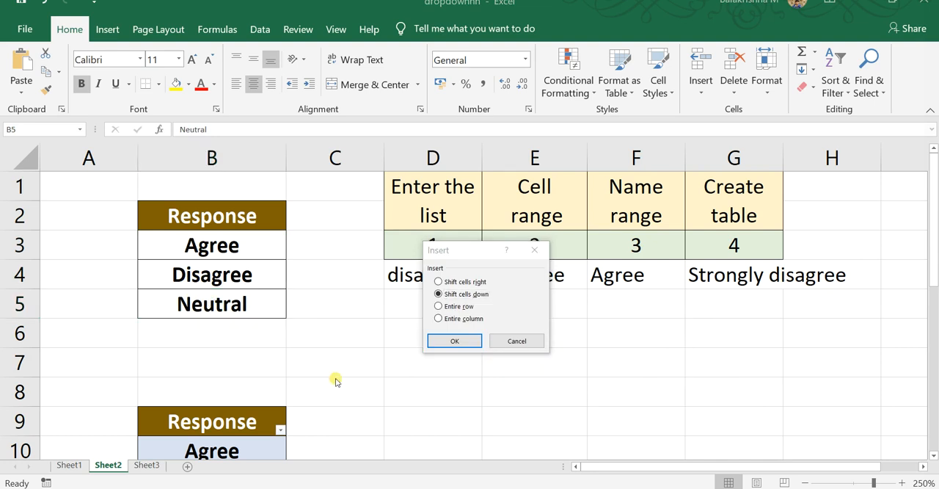
pyautogui.click(475, 339)
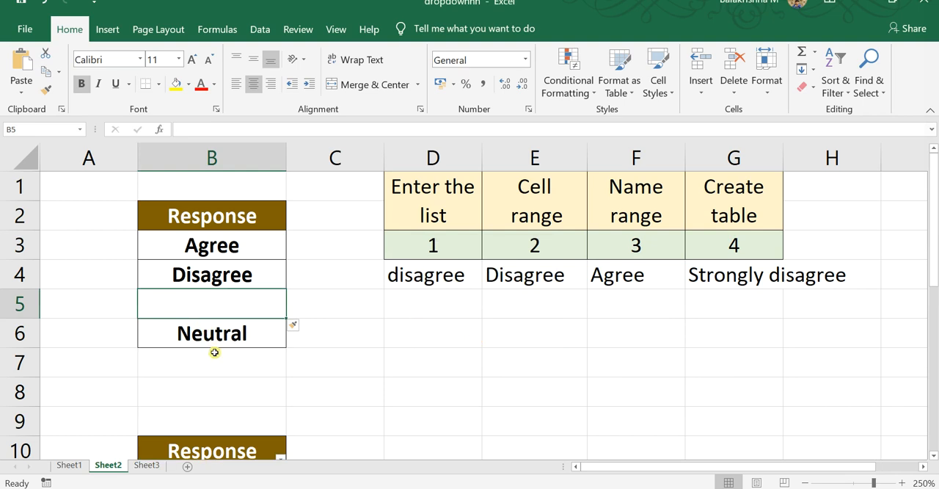
pyautogui.rightClick(215, 302)
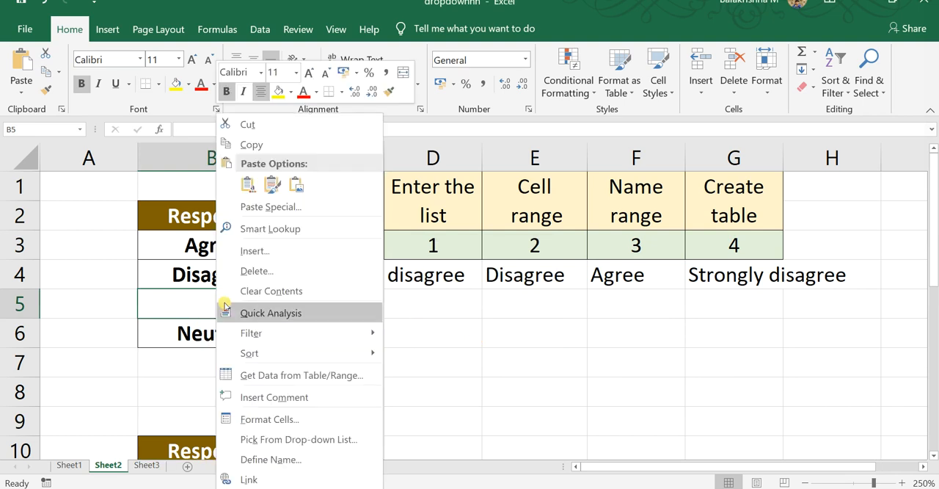
pyautogui.click(299, 249)
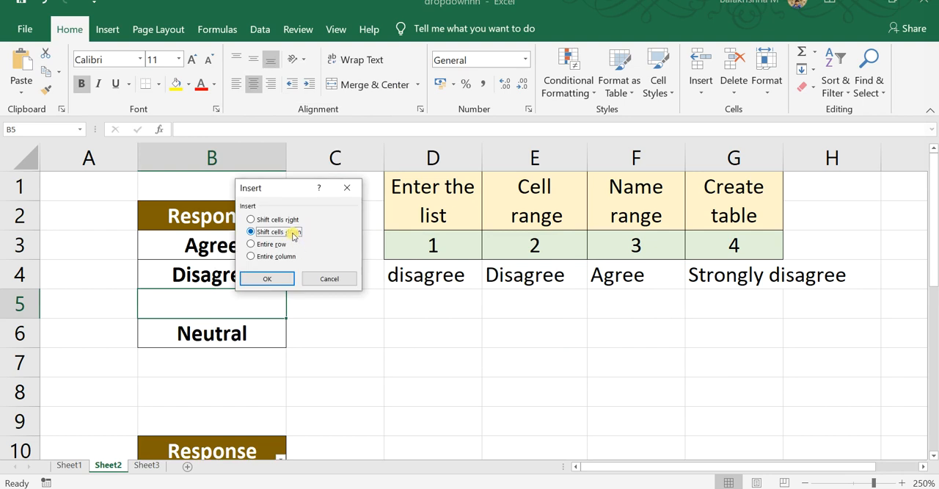
pyautogui.click(329, 278)
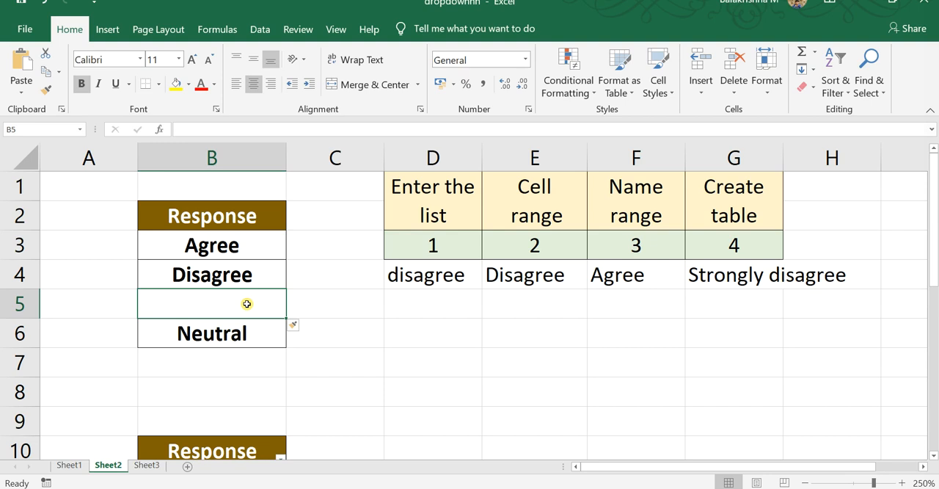
# Enter Strongly agree in the blank cell B5 and open the drop-down in F4 to check its choices
pyautogui.write('Strongly agree')
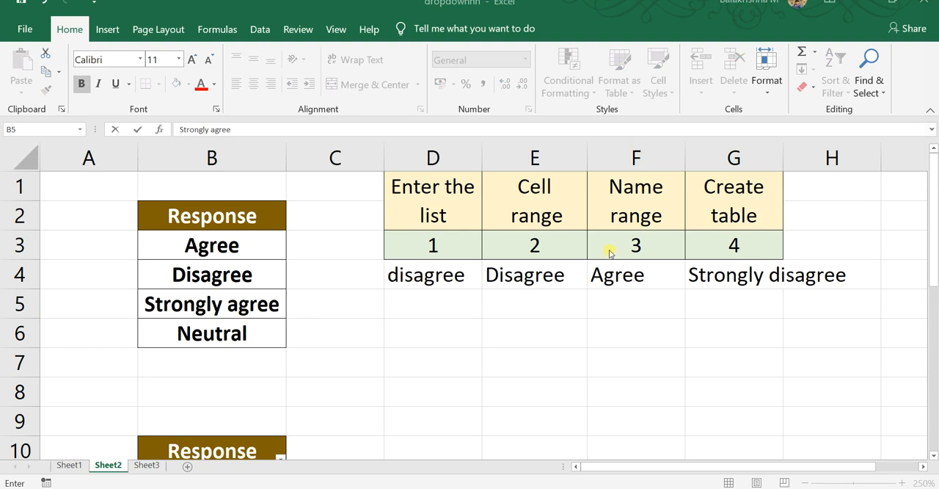
pyautogui.click(635, 274)
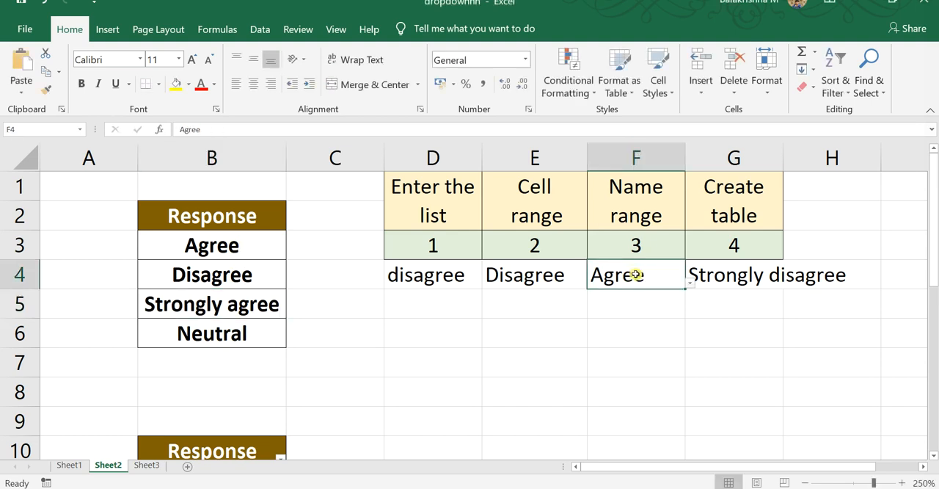
pyautogui.click(689, 283)
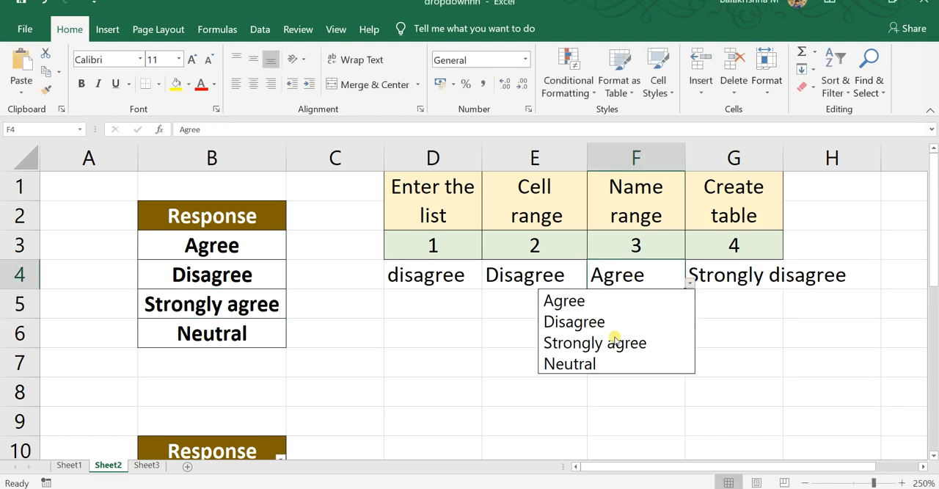
# Choose Strongly agree from the drop-down in F4, and compare its choices with both response lists
pyautogui.click(673, 343)
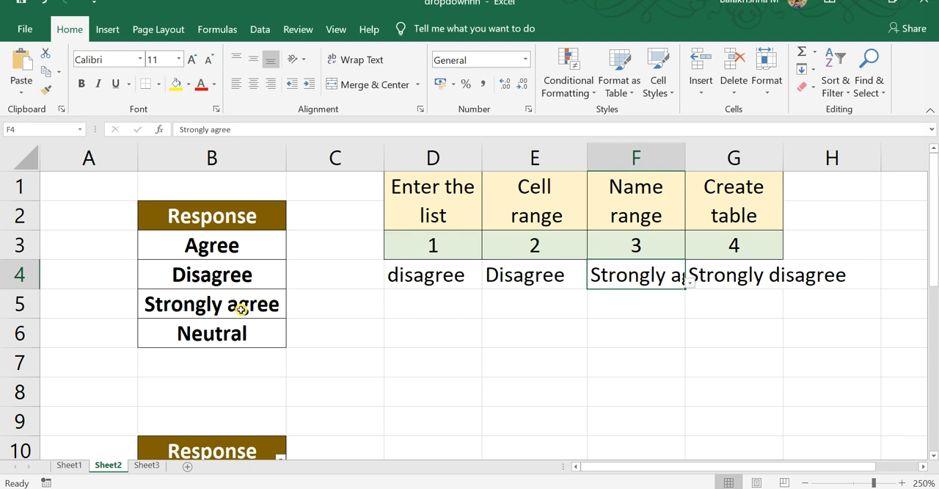
pyautogui.scroll(-1, 278, 377)
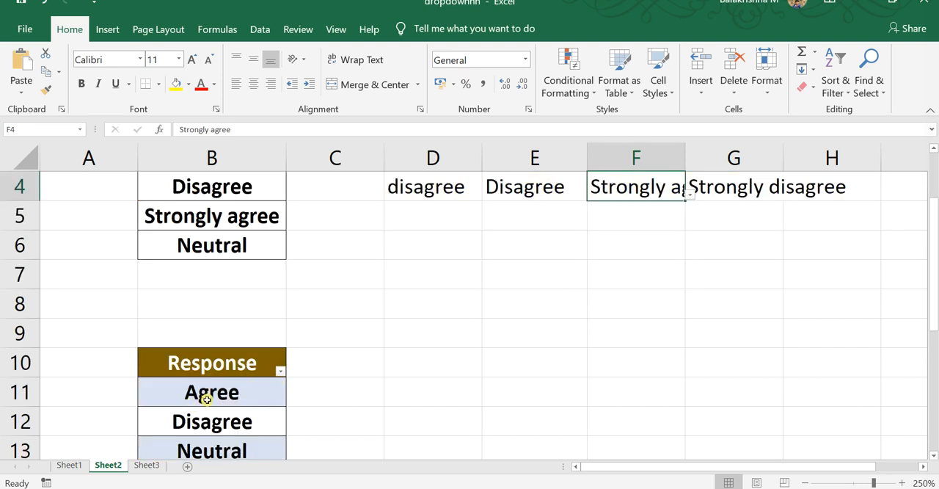
pyautogui.click(209, 398)
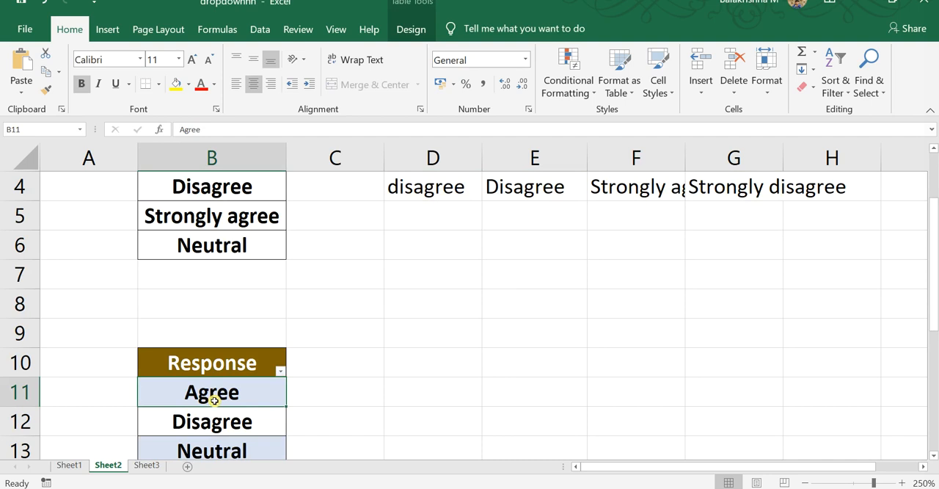
pyautogui.scroll(-2, 215, 404)
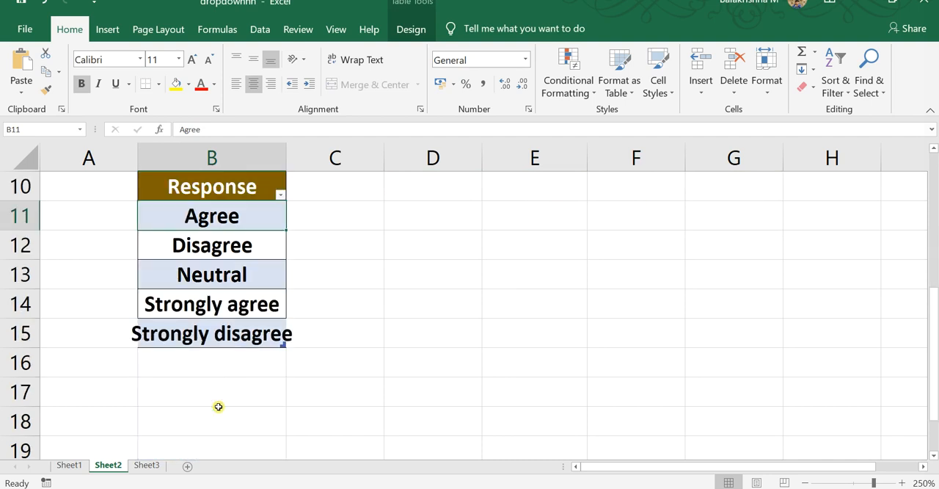
pyautogui.scroll(3, 218, 407)
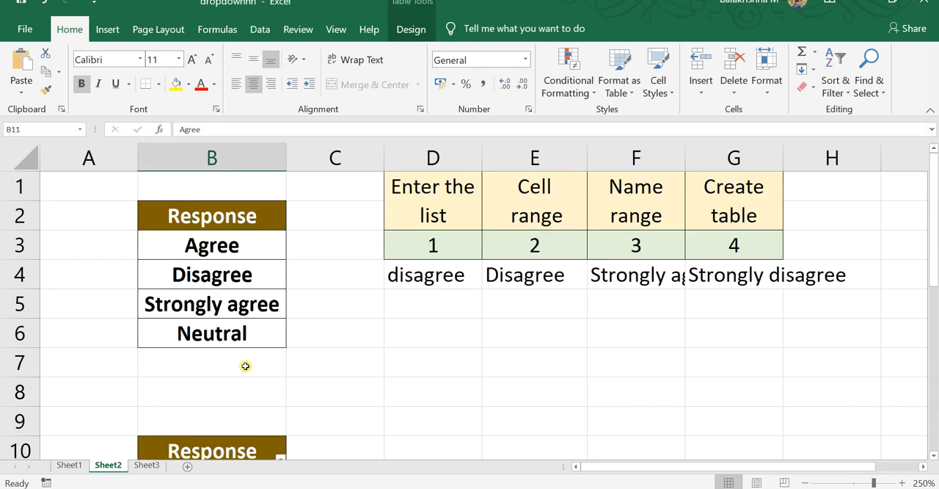
pyautogui.click(635, 281)
pyautogui.click(689, 284)
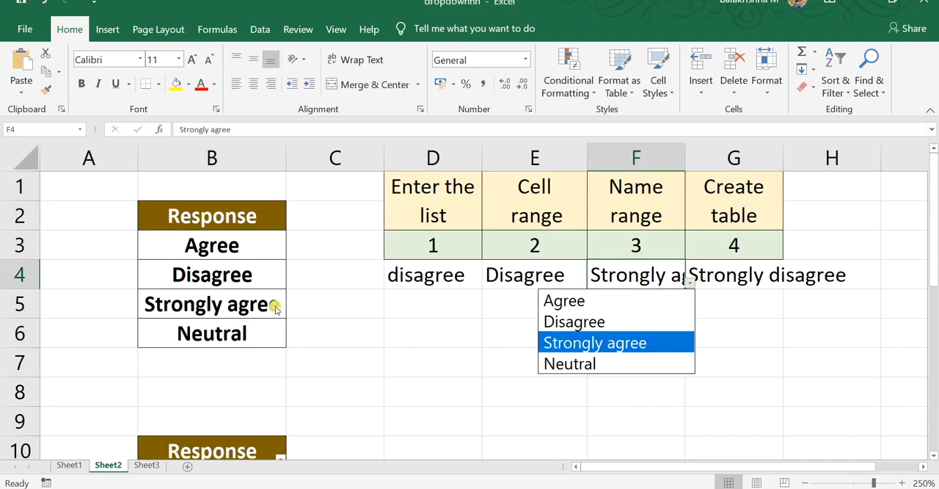
# Delete the Strongly agree cell B5 from the first response list with the Shift cells up option
pyautogui.click(246, 304)
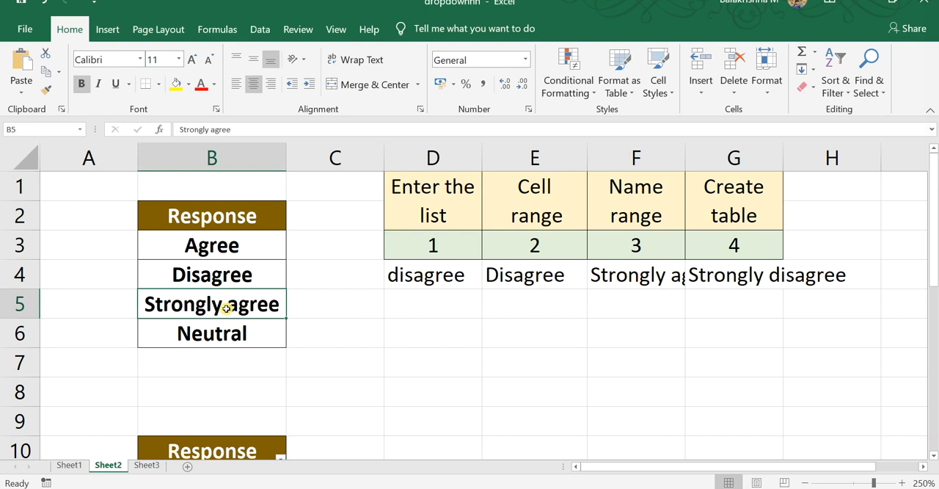
pyautogui.hotkey('ctrl', '-')
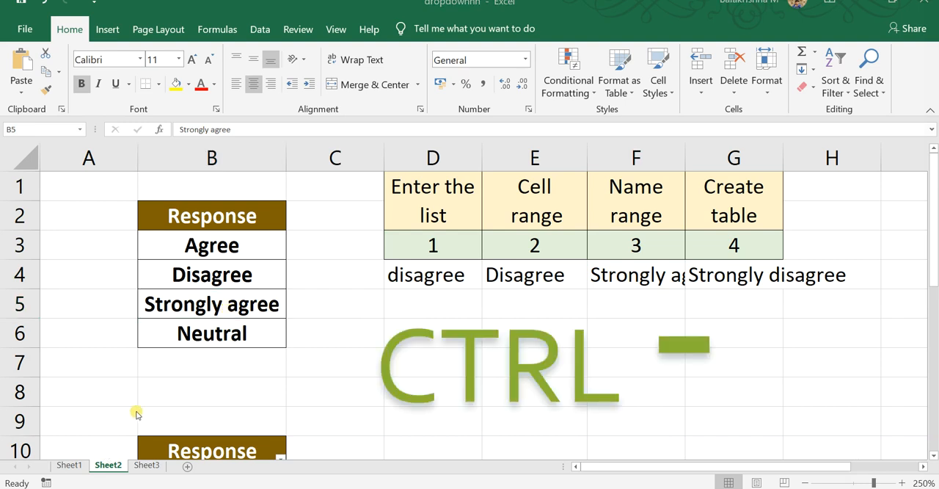
pyautogui.click(217, 304)
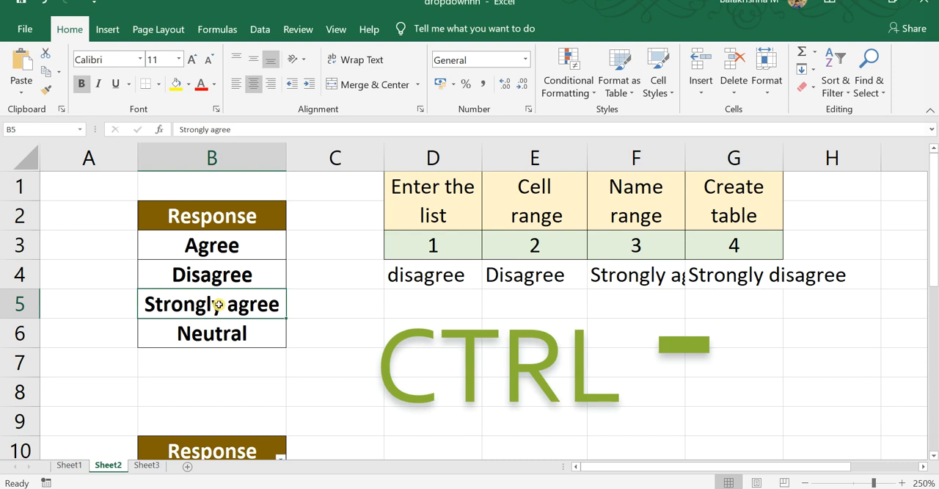
pyautogui.hotkey('ctrl', '-')
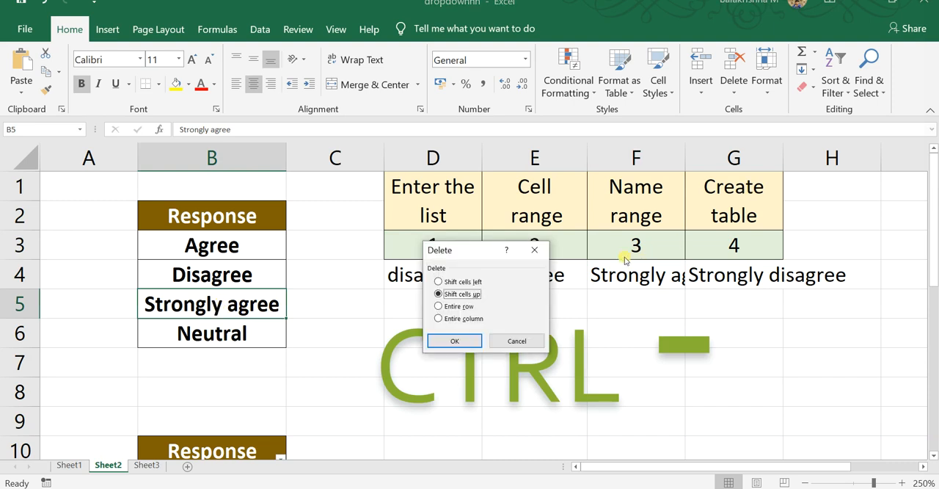
pyautogui.moveTo(468, 250); pyautogui.dragTo(493, 296)
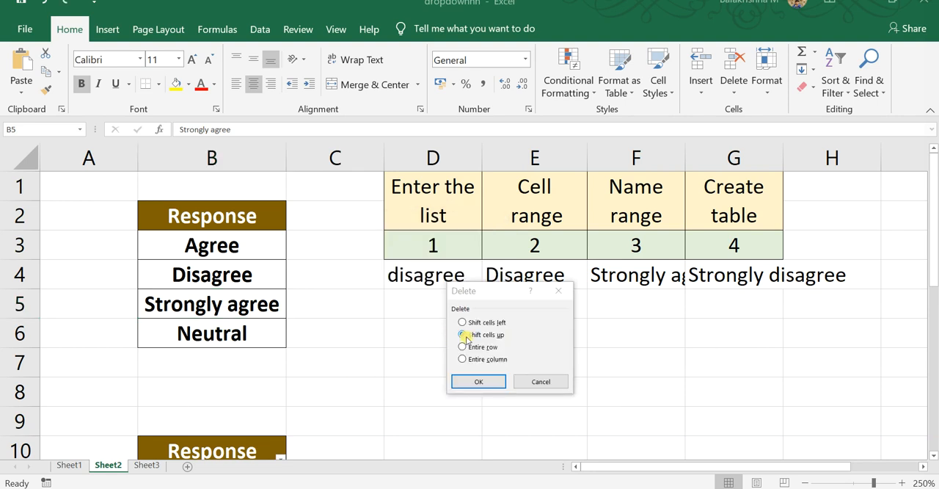
pyautogui.click(465, 383)
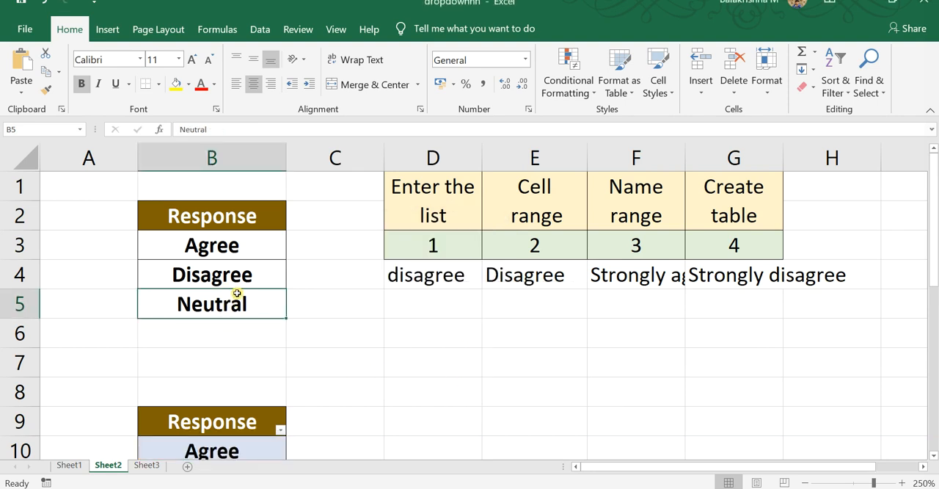
# Check the choices offered by the named-range drop-down in F4 and choose Disagree
pyautogui.click(616, 276)
pyautogui.click(689, 283)
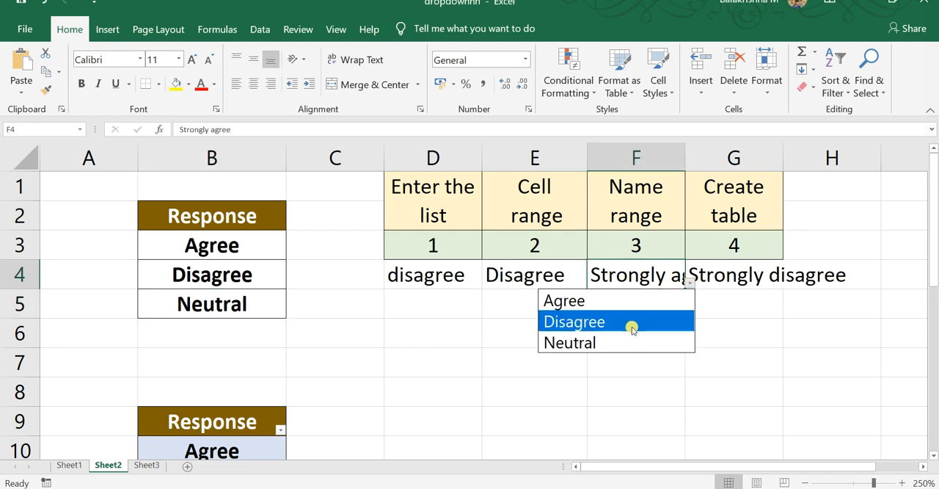
pyautogui.press('Escape')
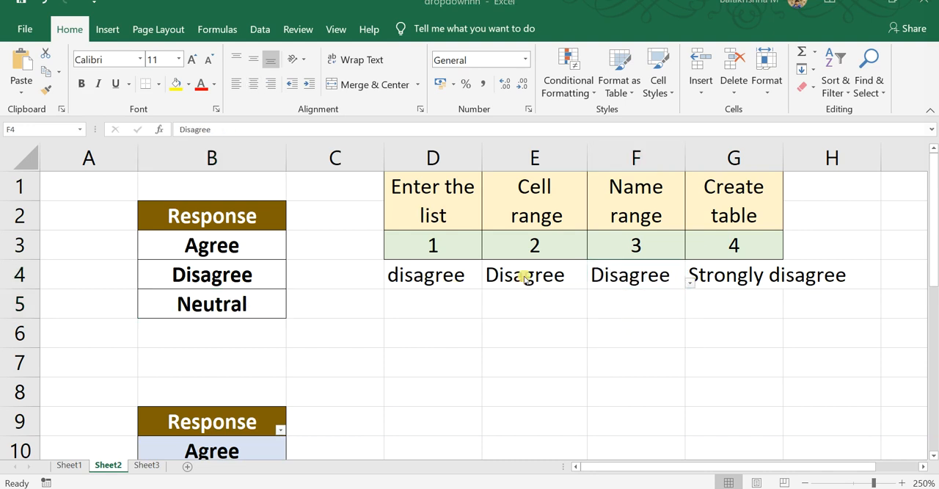
pyautogui.click(556, 276)
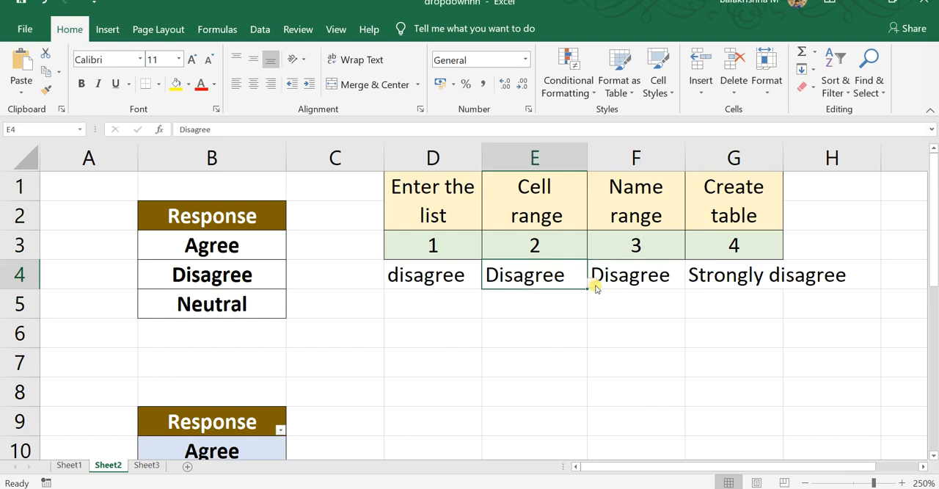
pyautogui.click(192, 278)
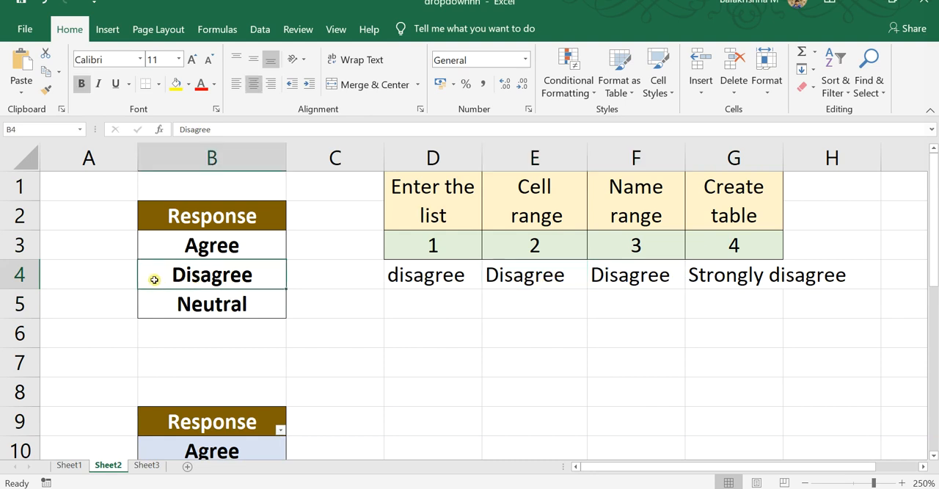
pyautogui.press('alt')
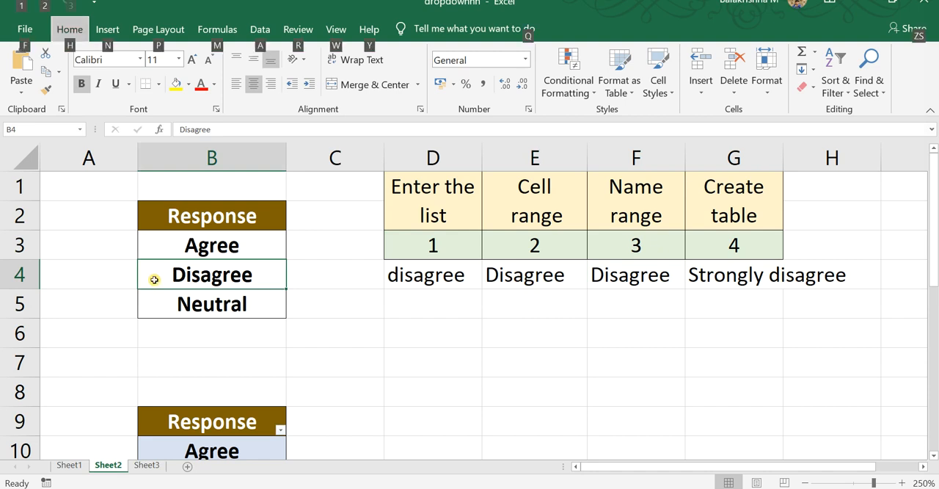
pyautogui.press('alt')
# Extend the data validation list source of D4 to agree,disagree,neutral,strongly agree
pyautogui.click(418, 272)
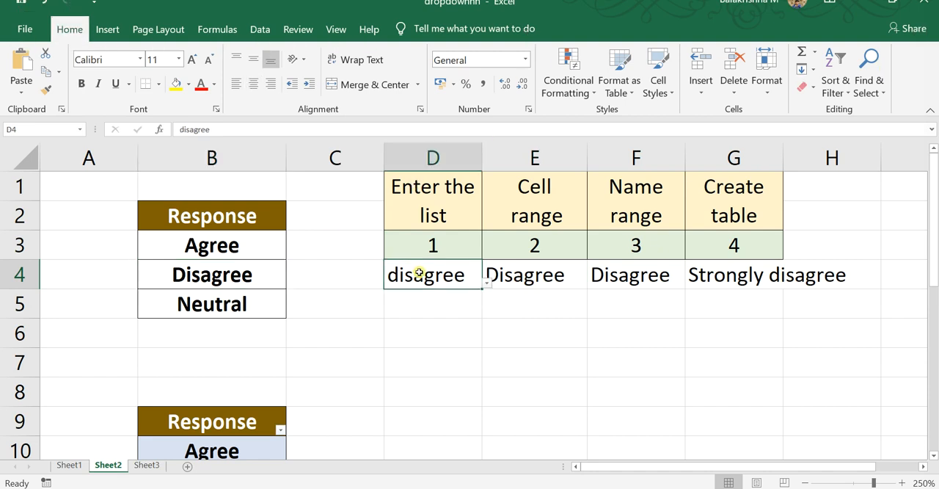
pyautogui.click(260, 28)
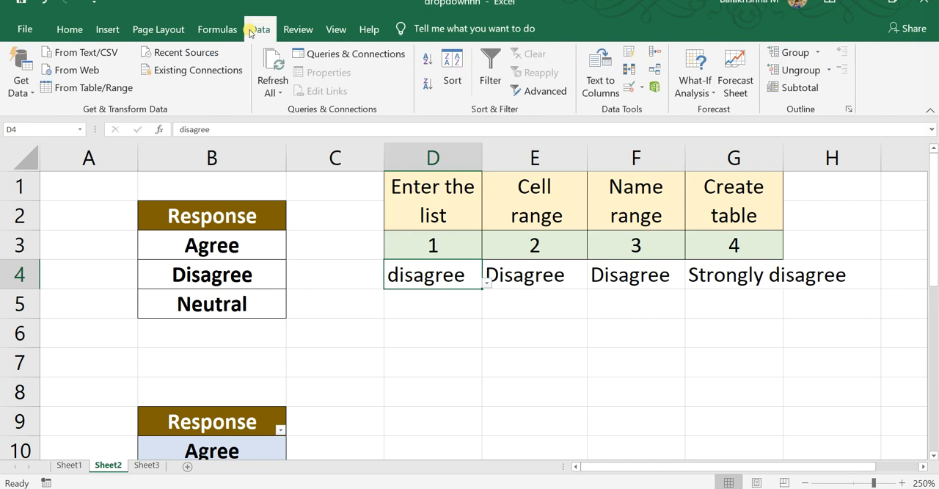
pyautogui.click(629, 87)
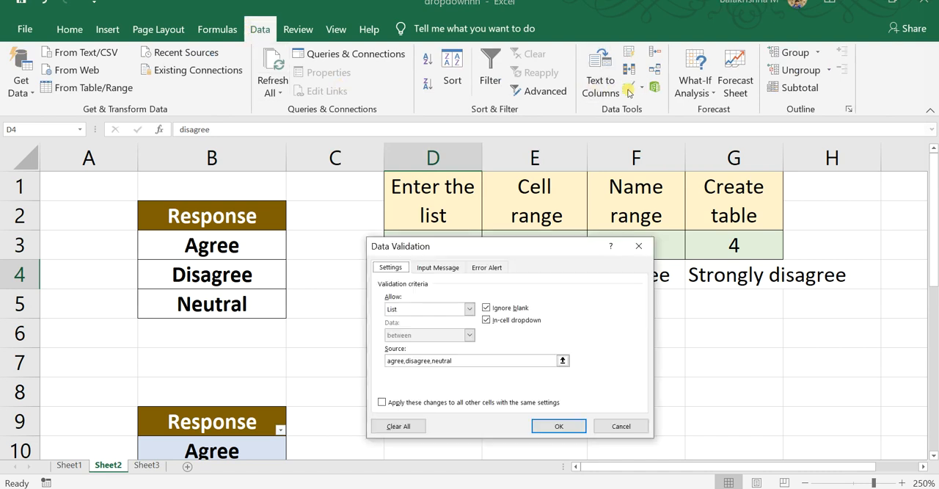
pyautogui.click(467, 363)
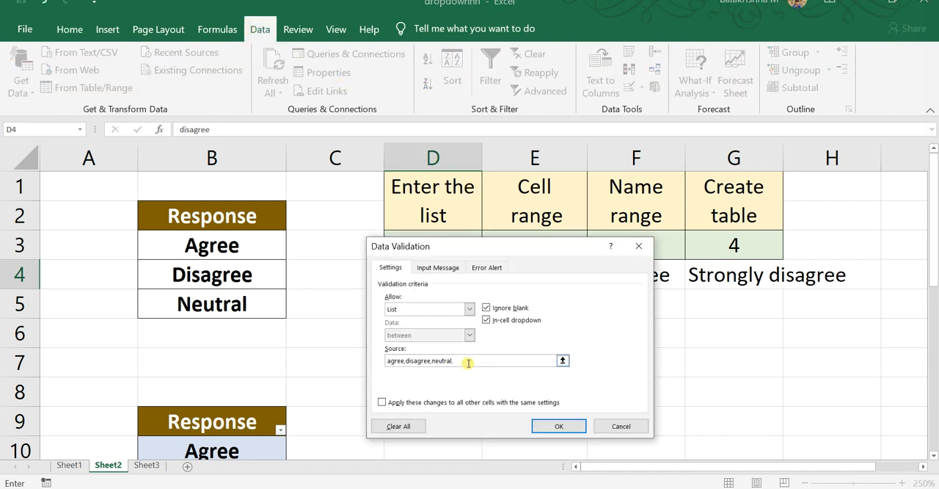
pyautogui.write(',strongly agree')
pyautogui.click(558, 426)
# Choose strongly agree from the typed-list drop-down in D4
pyautogui.click(487, 283)
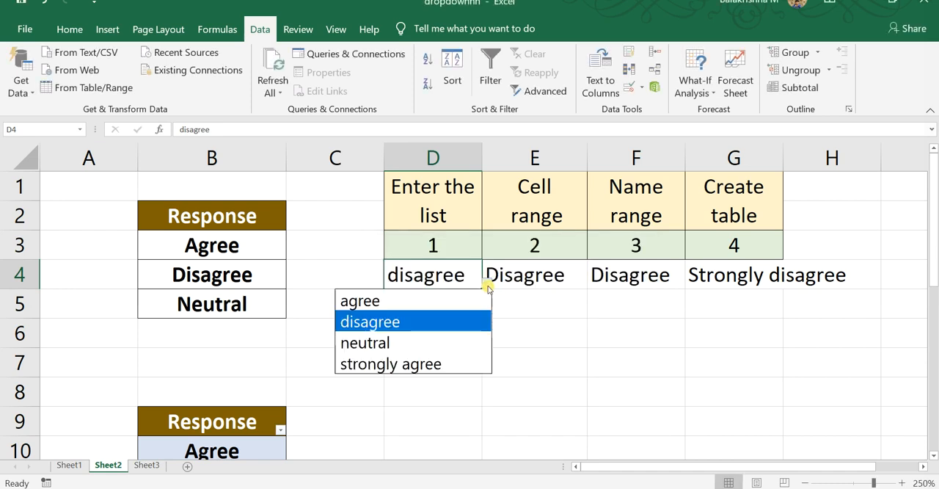
pyautogui.click(430, 362)
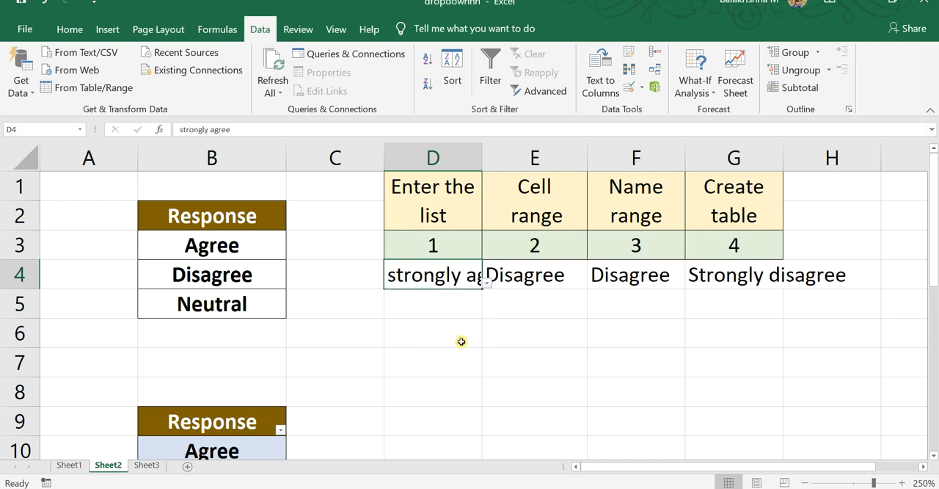
pyautogui.press('Return')
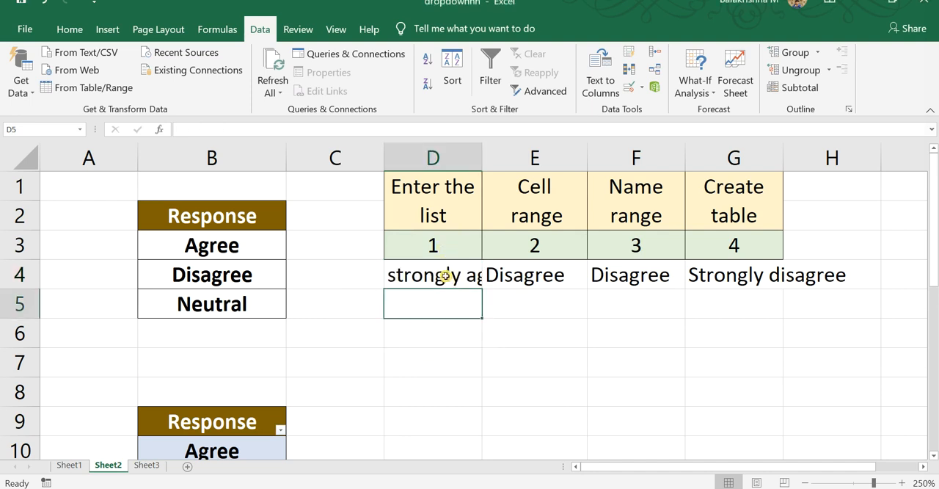
# Copy the drop-down cell D4 to D6 and choose disagree in the copy
pyautogui.click(443, 272)
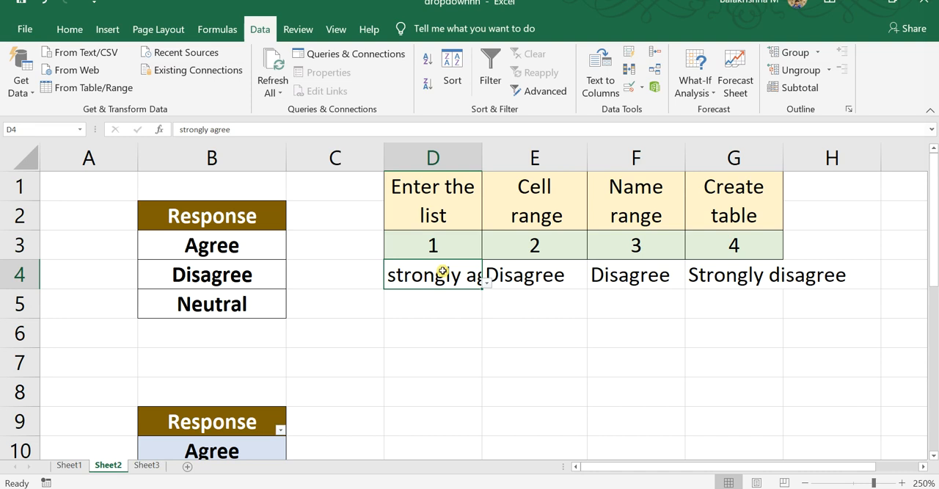
pyautogui.hotkey('ctrl', 'c')
pyautogui.click(448, 339)
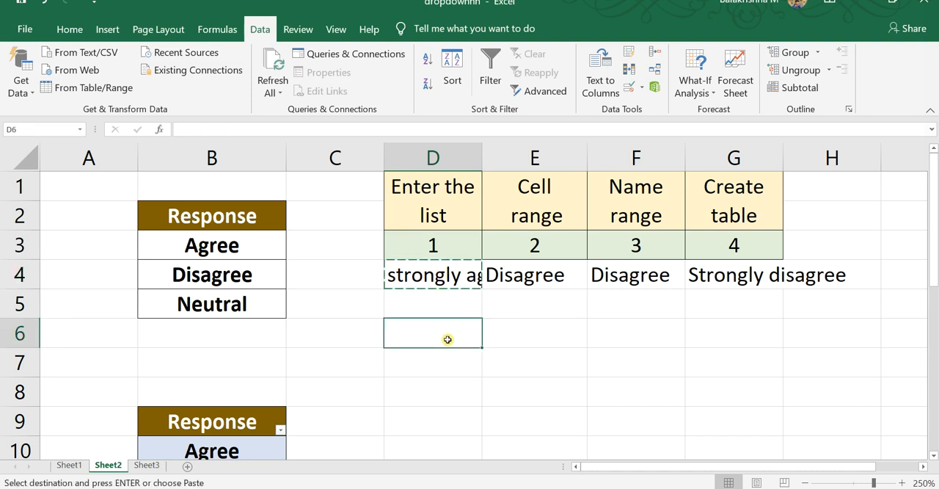
pyautogui.hotkey('ctrl', 'v')
pyautogui.click(487, 341)
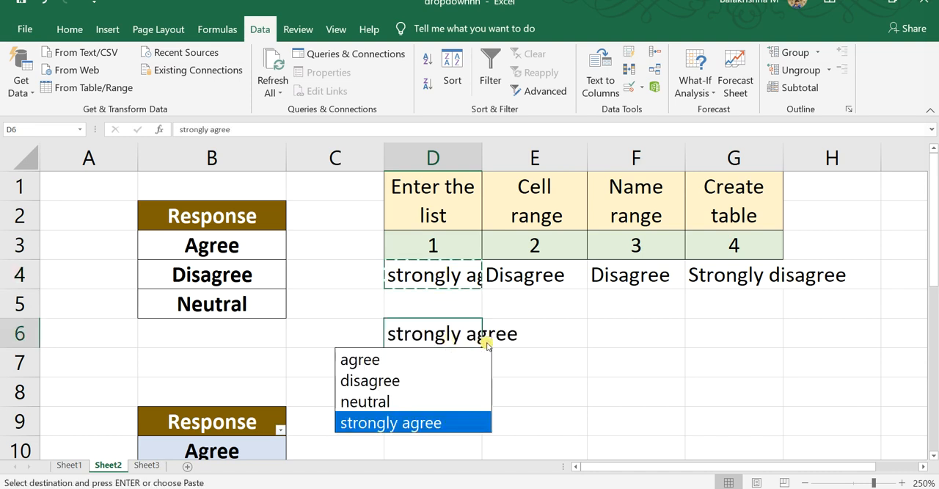
pyautogui.click(447, 381)
# Copy the named-range drop-down cell F4 to F6 and choose Neutral in the copy
pyautogui.click(651, 275)
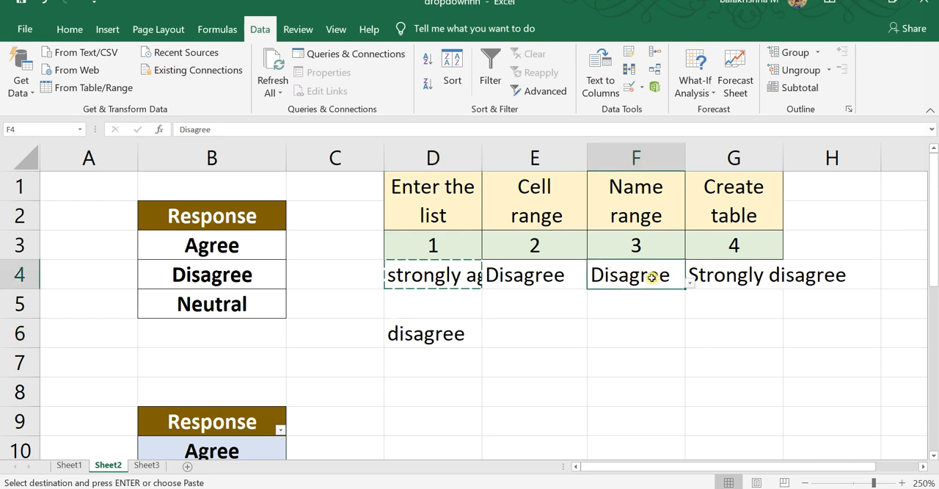
pyautogui.hotkey('ctrl', 'c')
pyautogui.click(644, 341)
pyautogui.hotkey('ctrl', 'v')
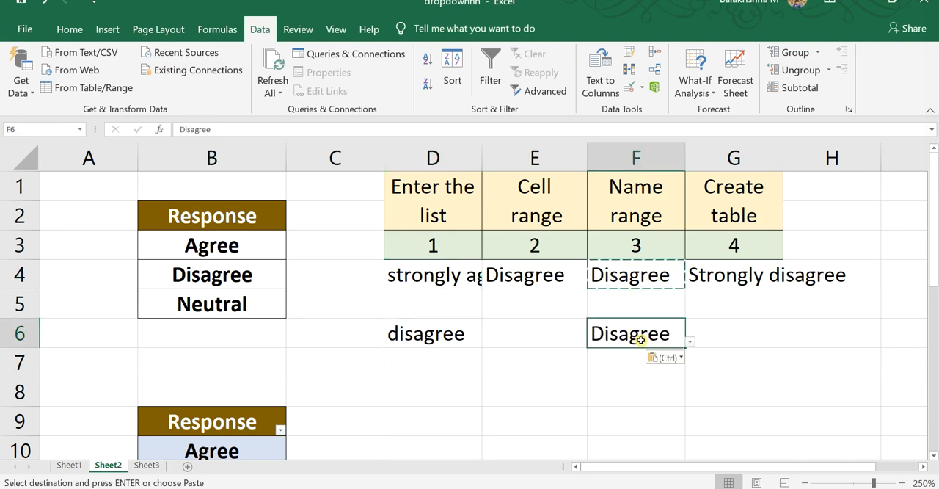
pyautogui.click(690, 341)
pyautogui.click(627, 400)
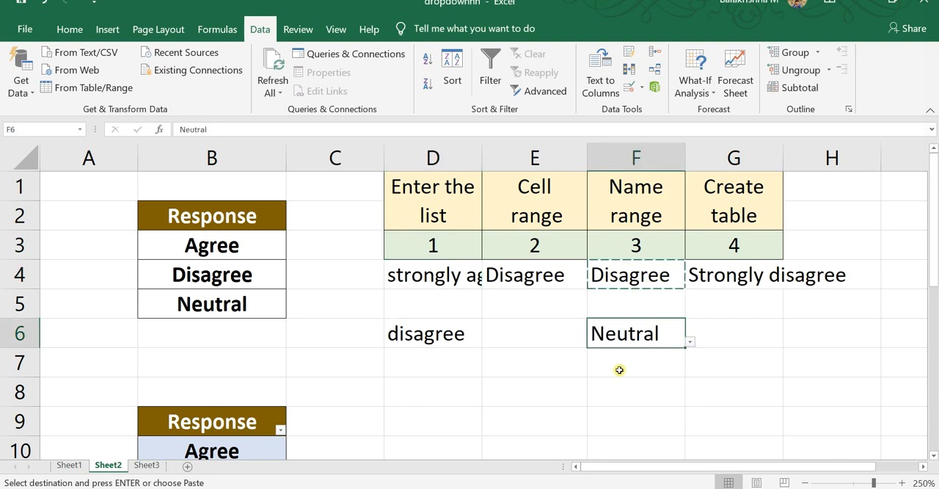
# Choose disagree from the drop-down in D6
pyautogui.press('alt')
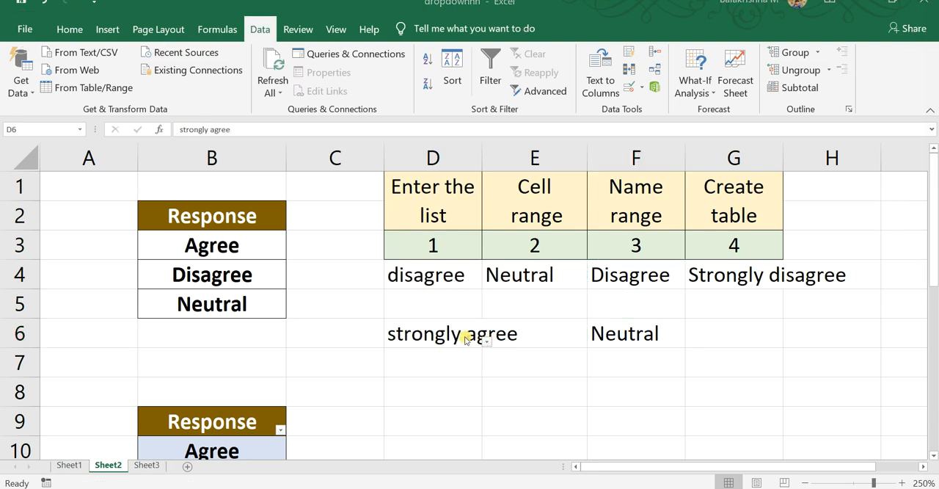
pyautogui.click(460, 336)
pyautogui.click(489, 341)
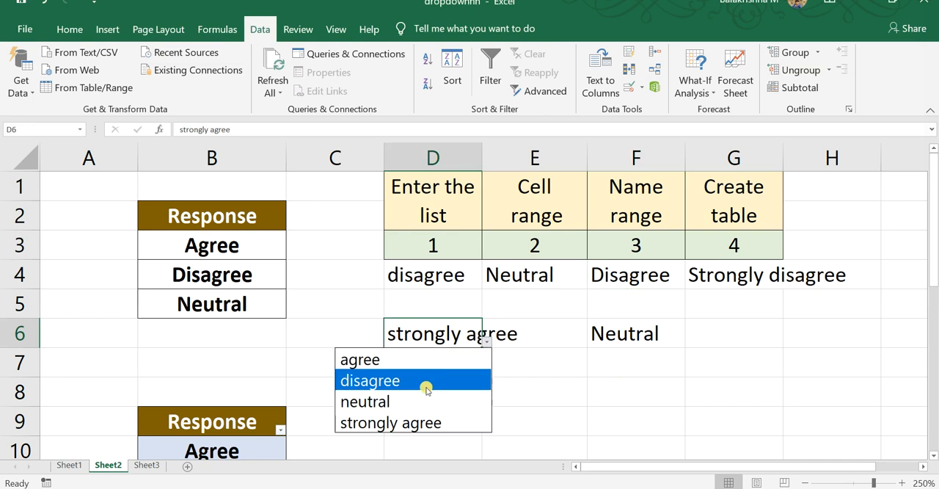
pyautogui.click(426, 384)
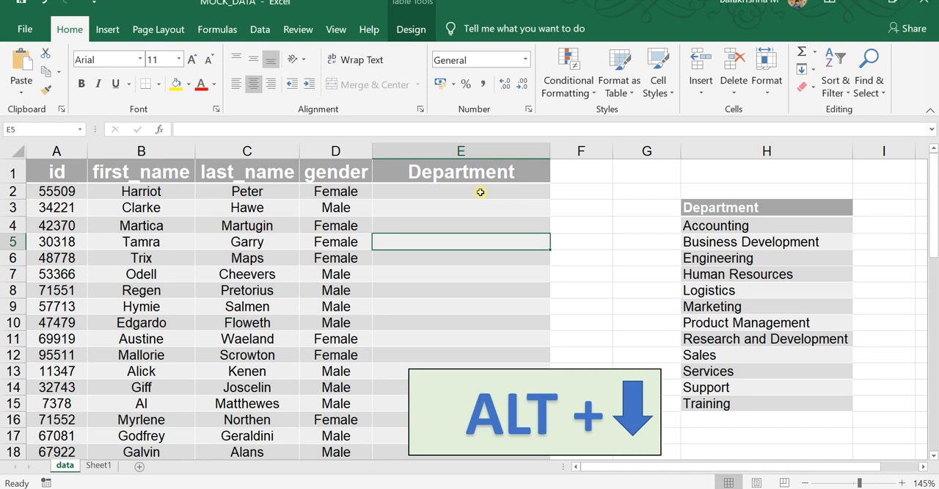
# In the MOCK_DATA workbook, choose Human Resources from the Department drop-down in E2
pyautogui.click(480, 191)
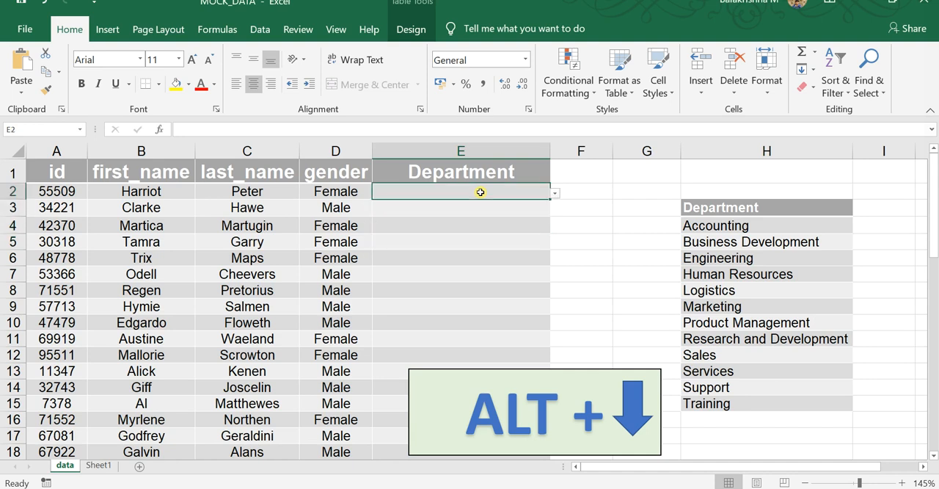
pyautogui.hotkey('alt', 'Down')
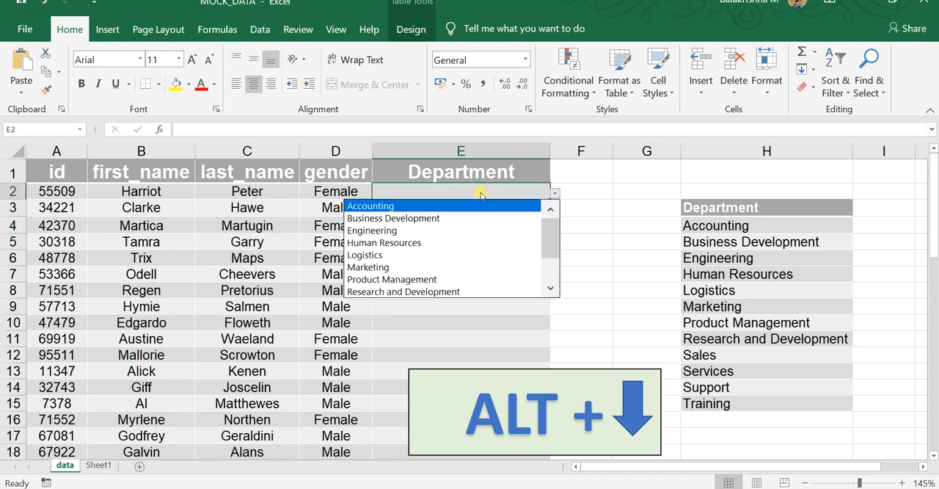
pyautogui.press('Down')
pyautogui.press('Down')
pyautogui.press('Down')
pyautogui.press('Return')
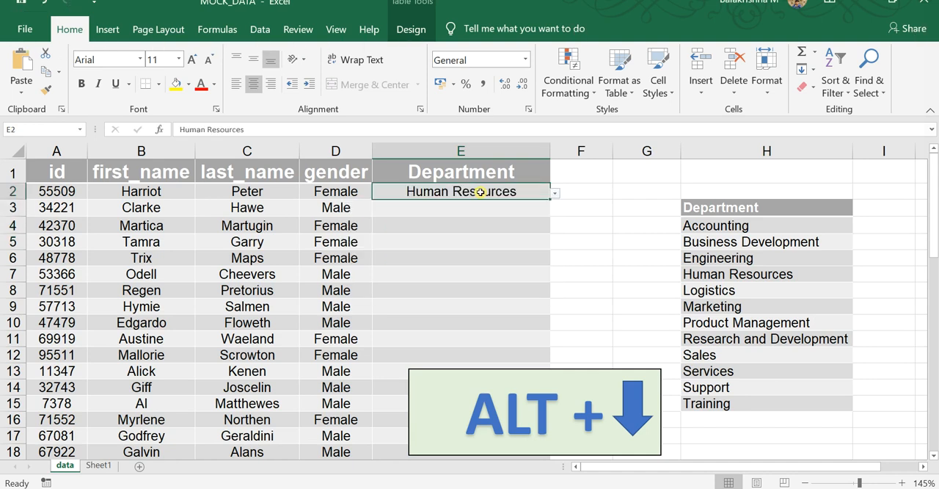
# Choose Training from the Department drop-down in E3
pyautogui.press('Return')
pyautogui.hotkey('alt', 'Down')
pyautogui.press('Down')
pyautogui.press('Down')
pyautogui.press('Down')
pyautogui.press('Down')
pyautogui.press('Down')
pyautogui.press('Down')
pyautogui.press('Down')
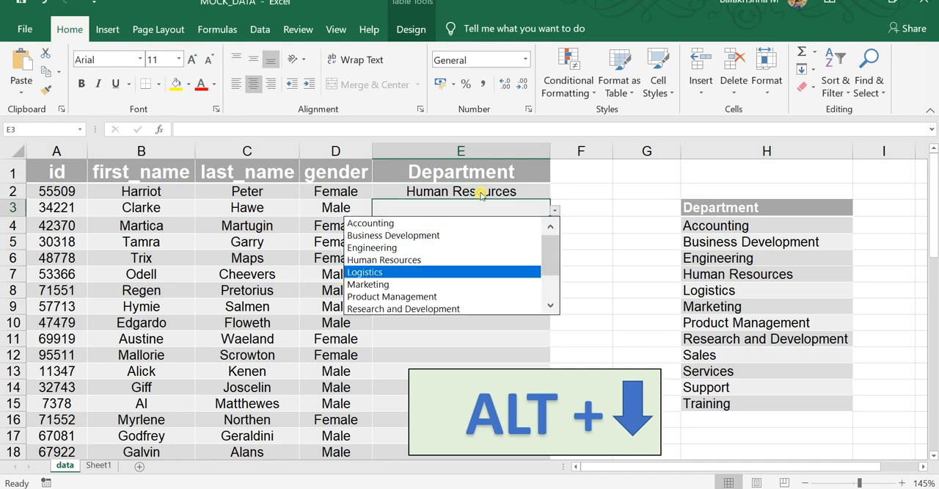
pyautogui.press('Down')
pyautogui.press('Down')
pyautogui.press('Down')
pyautogui.press('Down')
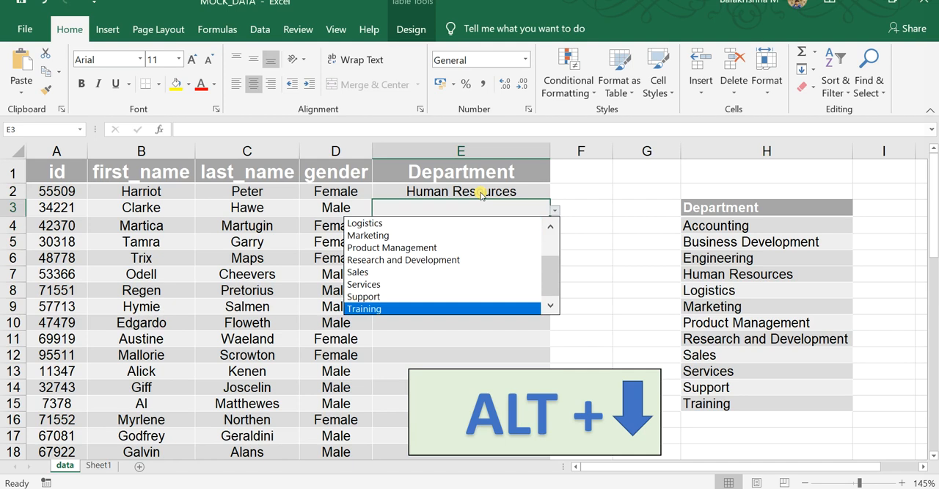
pyautogui.press('Return')
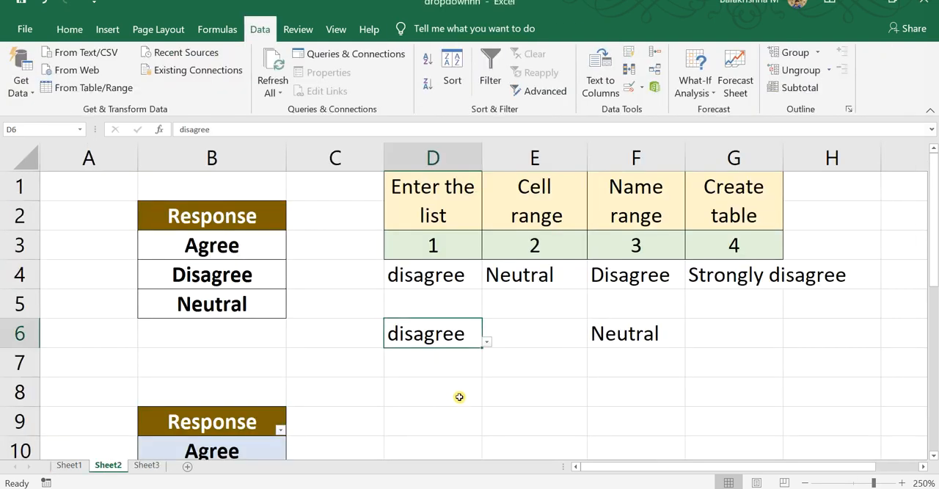
# In the dropdownnn workbook, check cells D6, F6 and the empty cells around D8 and E8 for drop-down lists
pyautogui.press('Down')
pyautogui.press('Down')
pyautogui.press('Right')
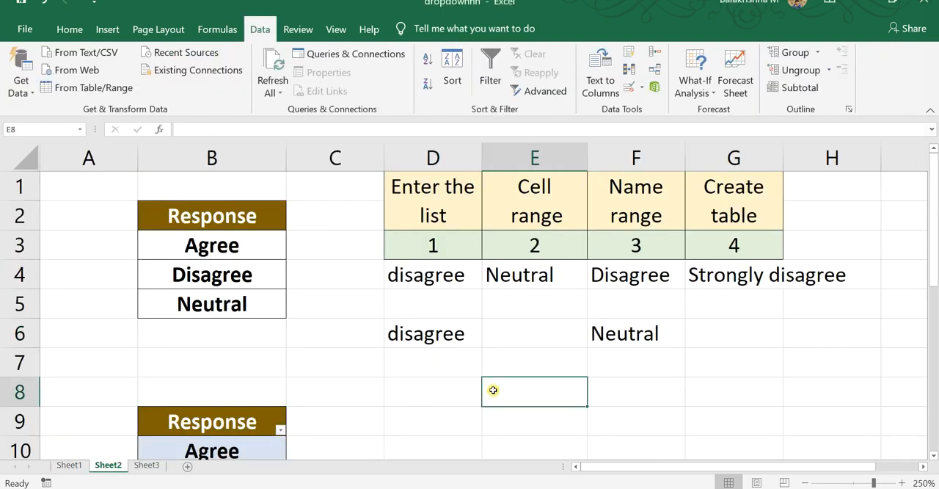
pyautogui.click(434, 377)
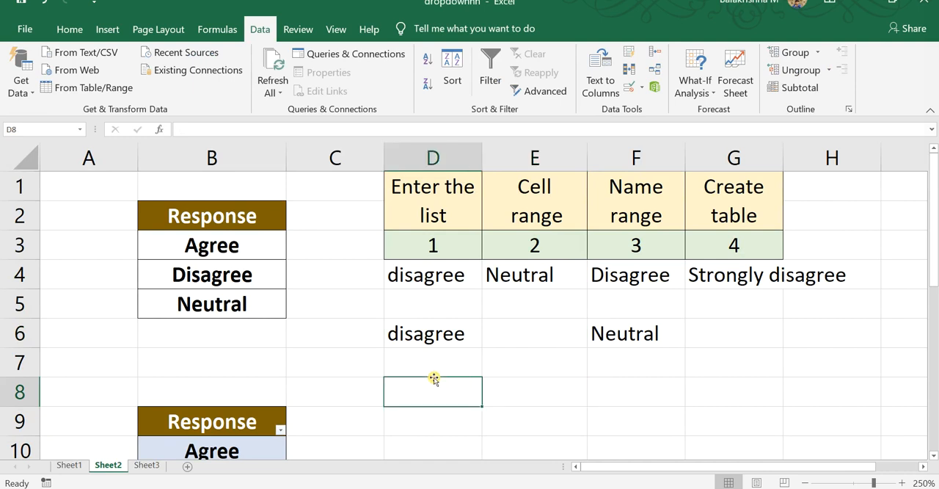
pyautogui.click(443, 335)
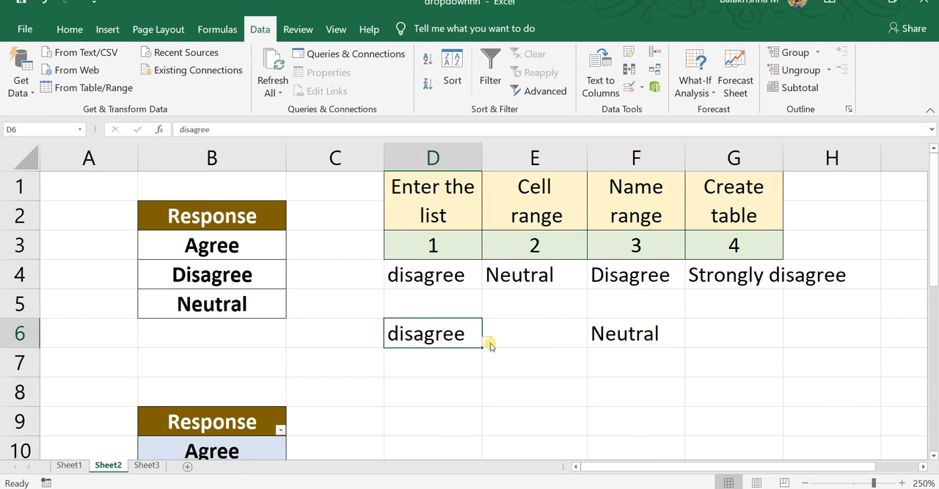
pyautogui.click(623, 336)
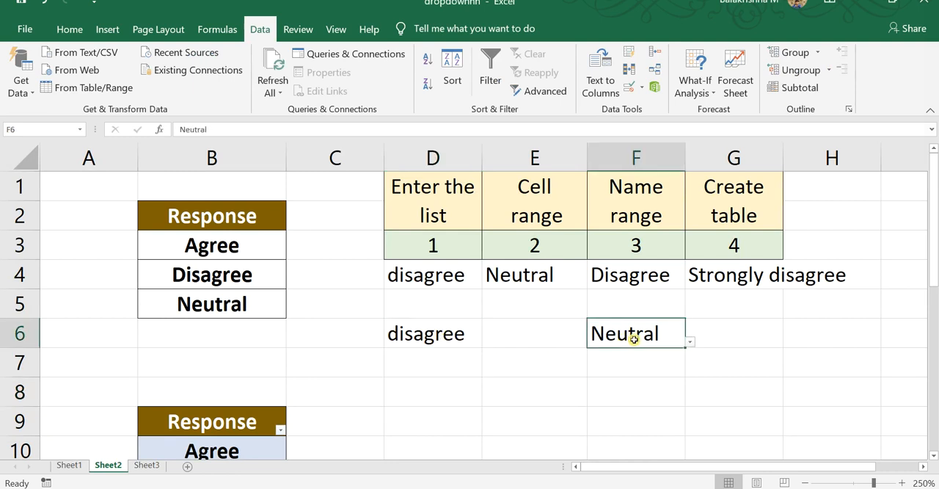
pyautogui.click(688, 341)
pyautogui.click(520, 393)
pyautogui.click(520, 391)
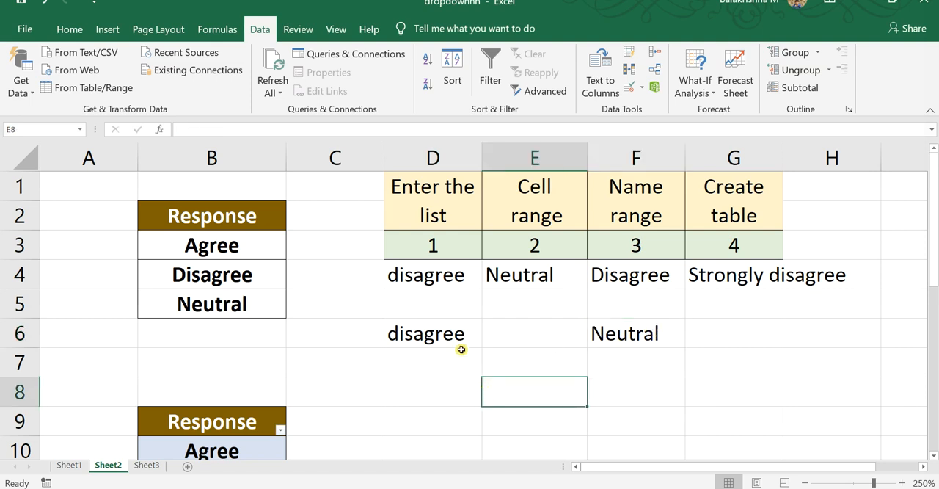
pyautogui.press('alt')
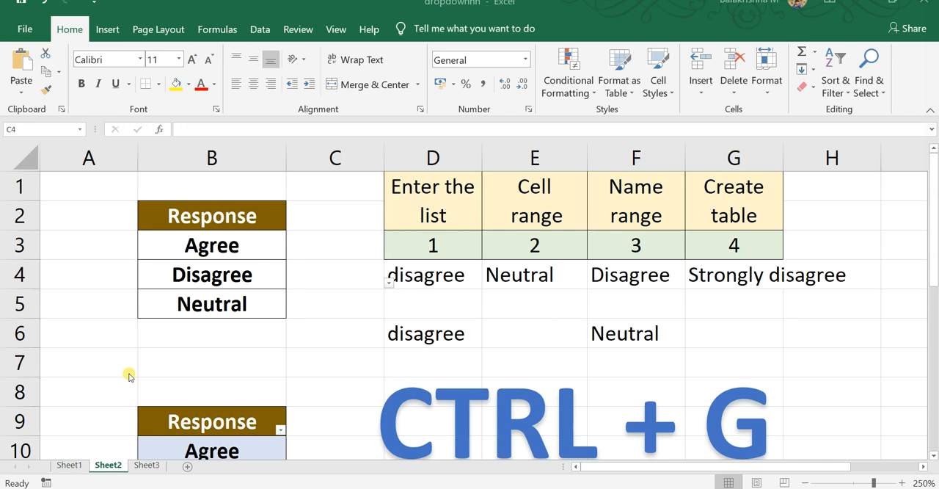
# Select all cells on Sheet2 that contain data validation with Go To Special
pyautogui.click(188, 357)
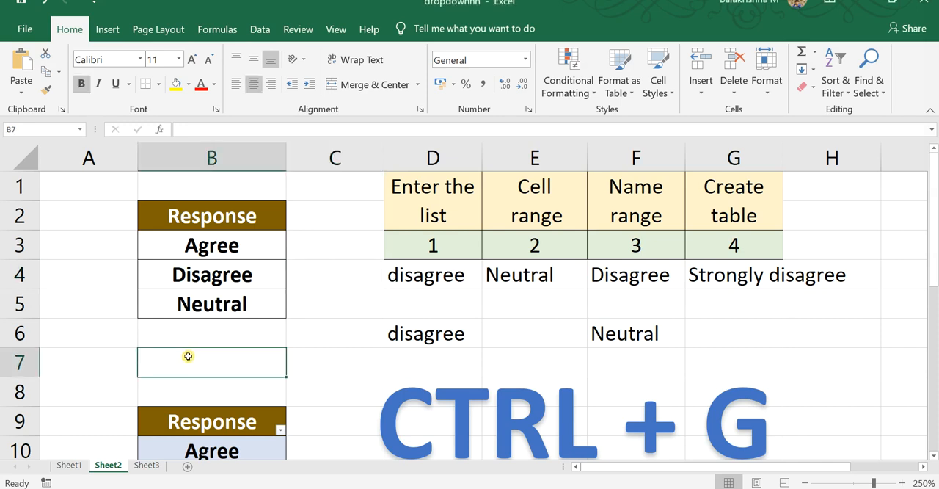
pyautogui.hotkey('ctrl', 'g')
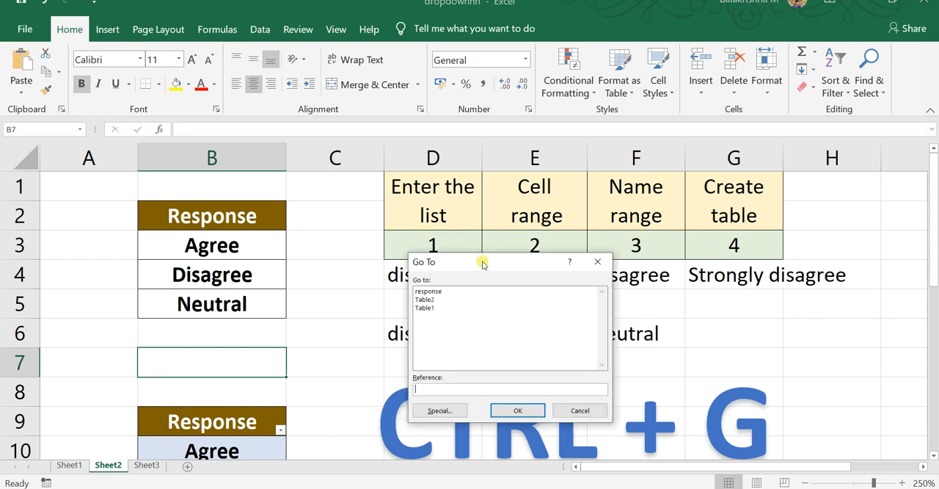
pyautogui.moveTo(483, 262); pyautogui.dragTo(495, 213)
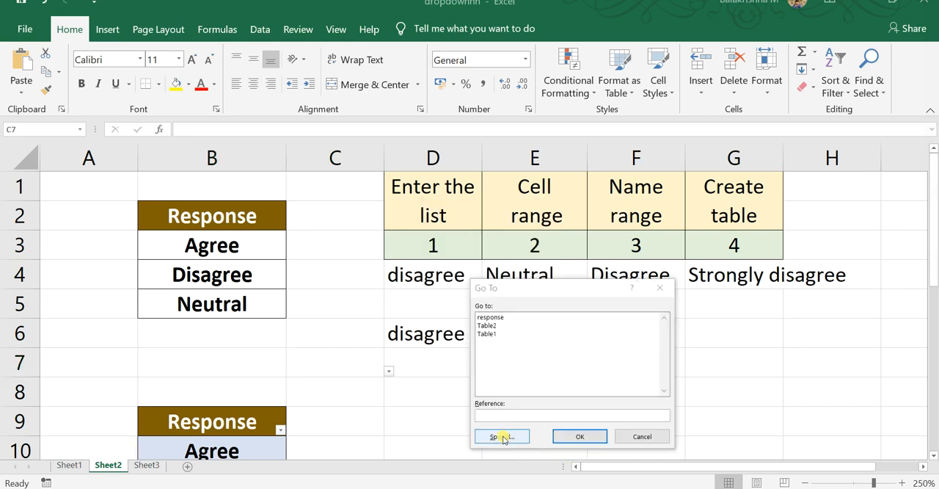
pyautogui.click(499, 434)
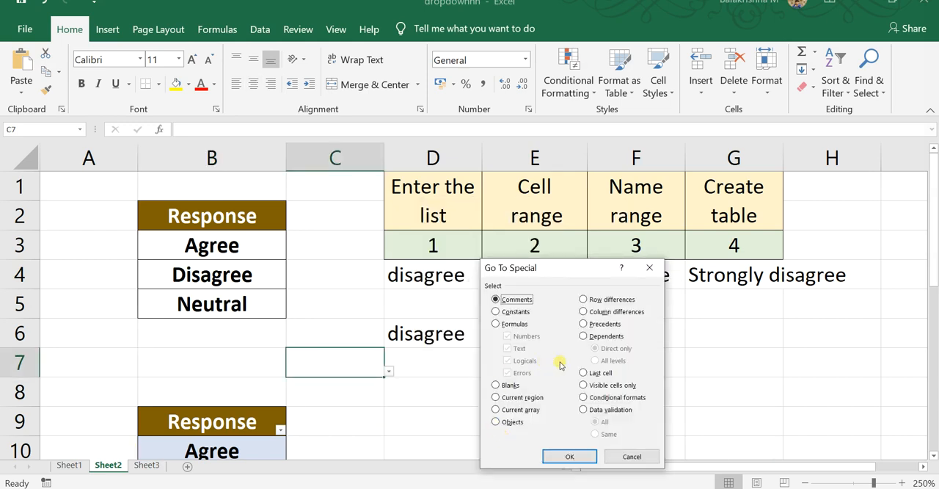
pyautogui.click(584, 411)
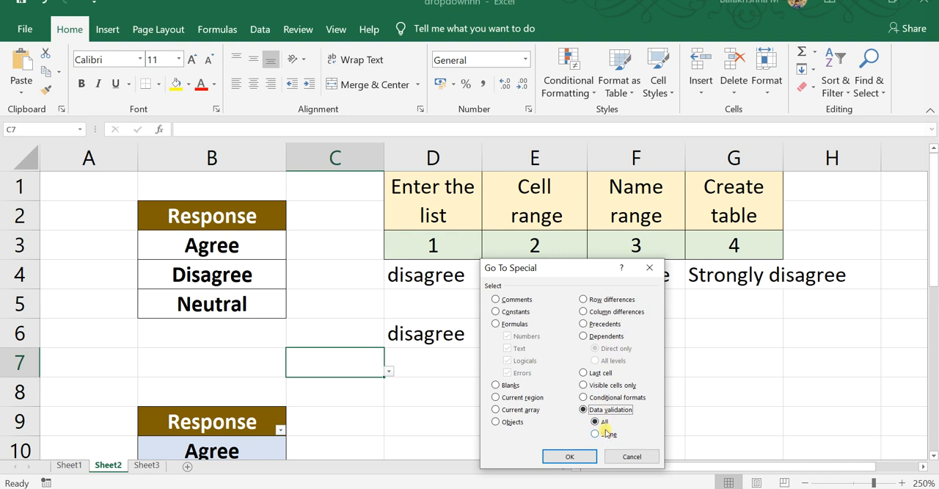
pyautogui.click(570, 456)
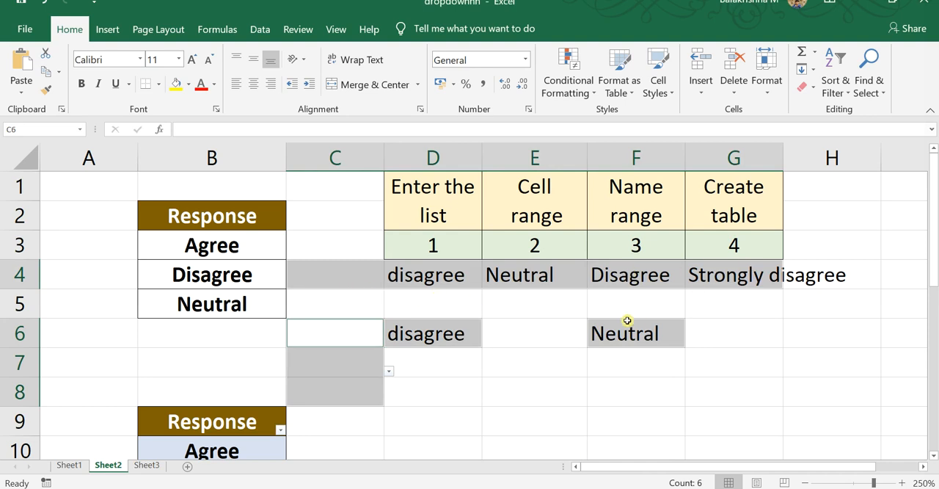
# Check the drop-down cells in column C and choose false from the list in C7
pyautogui.click(346, 391)
pyautogui.click(368, 335)
pyautogui.click(356, 367)
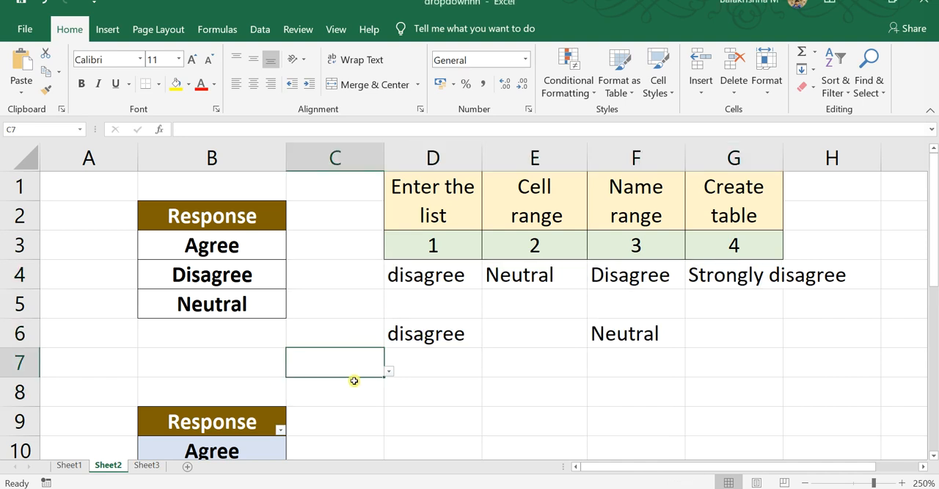
pyautogui.click(354, 390)
pyautogui.click(362, 372)
pyautogui.click(387, 371)
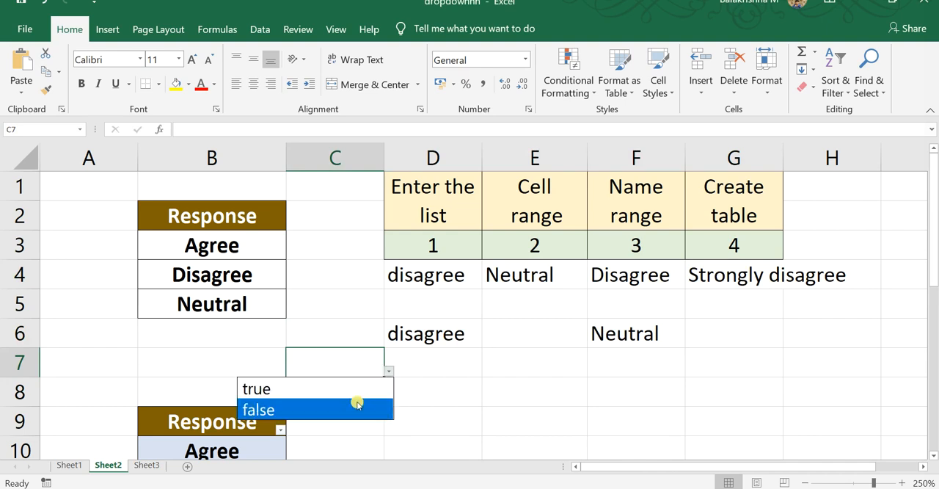
pyautogui.click(355, 401)
# Choose false from the drop-downs in C4 and C8
pyautogui.click(361, 283)
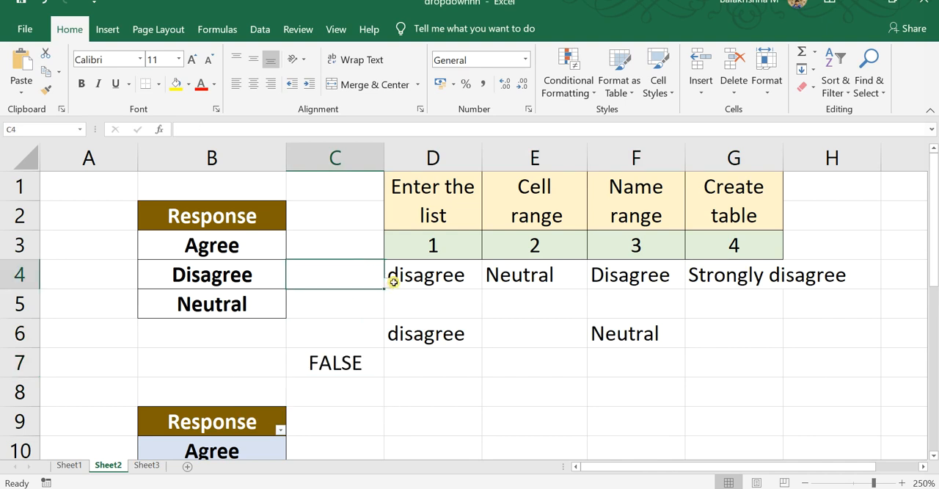
pyautogui.click(393, 282)
pyautogui.click(378, 283)
pyautogui.click(389, 284)
pyautogui.click(332, 321)
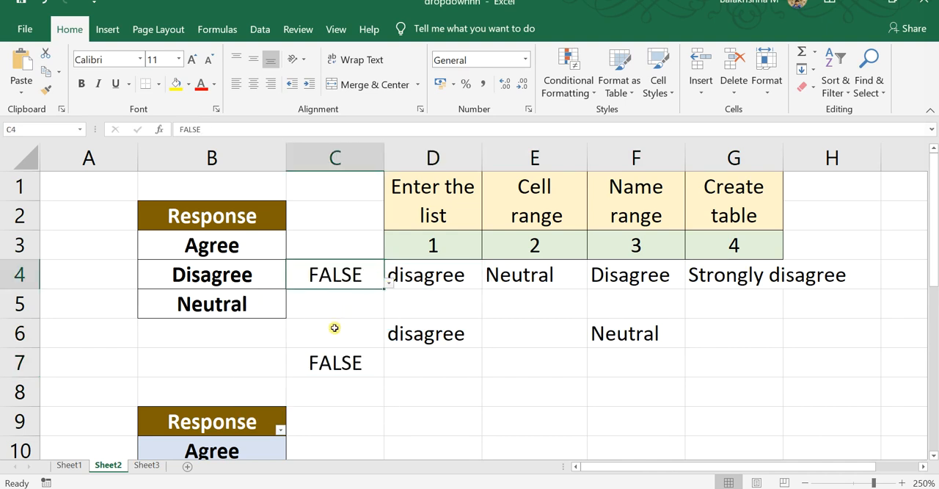
pyautogui.click(352, 392)
pyautogui.click(387, 401)
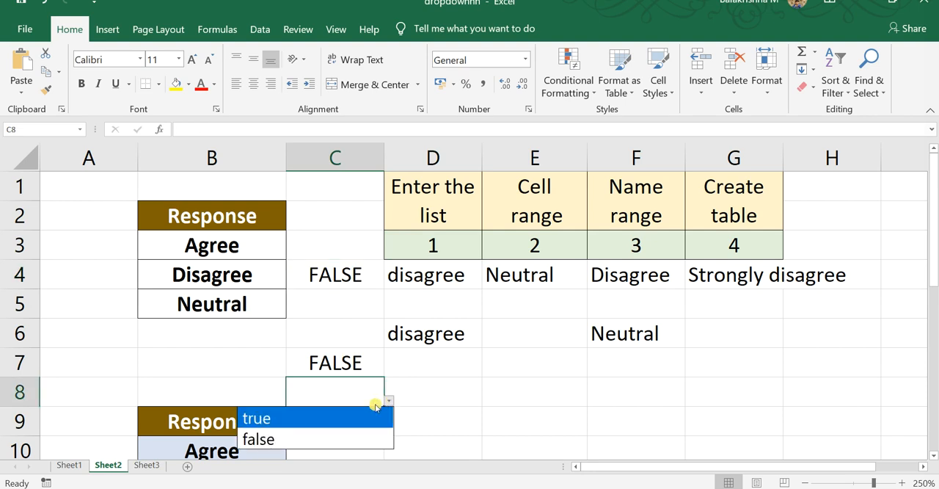
pyautogui.click(350, 438)
pyautogui.click(447, 354)
pyautogui.moveTo(483, 353); pyautogui.dragTo(454, 366)
pyautogui.rightClick(454, 366)
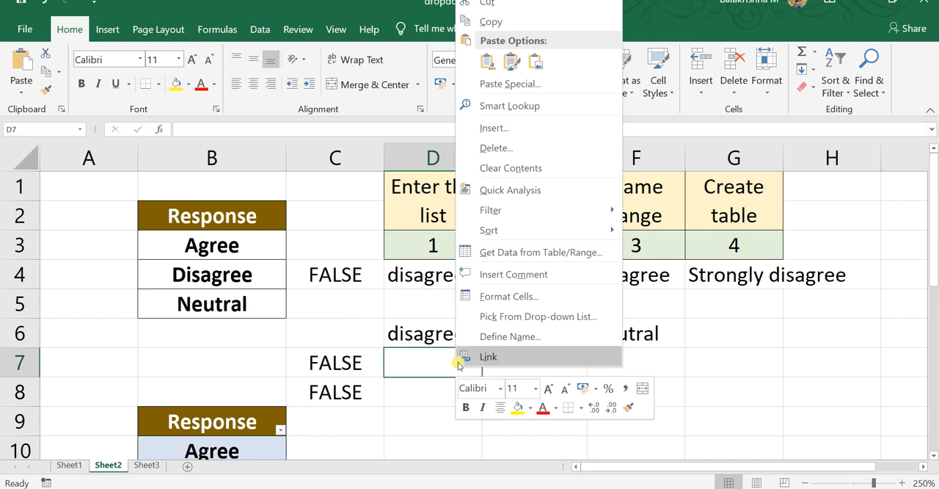
pyautogui.press('Escape')
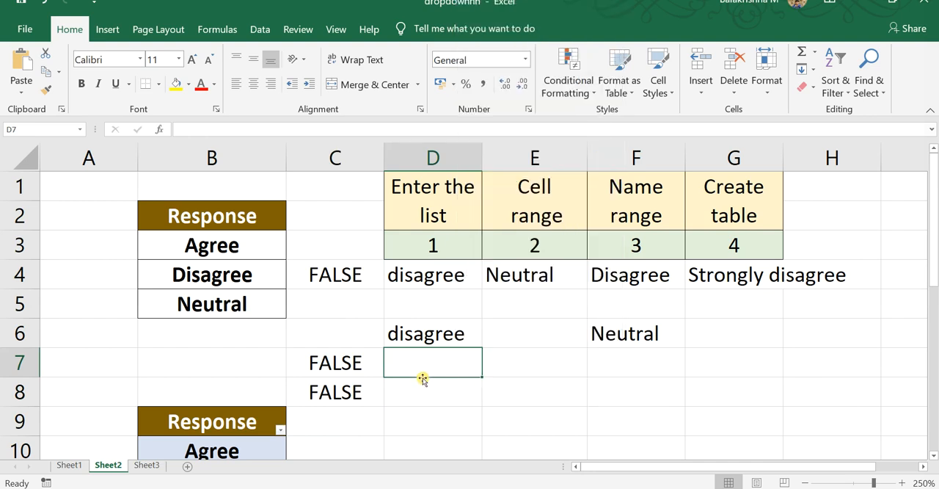
pyautogui.press('F5')
pyautogui.click(501, 437)
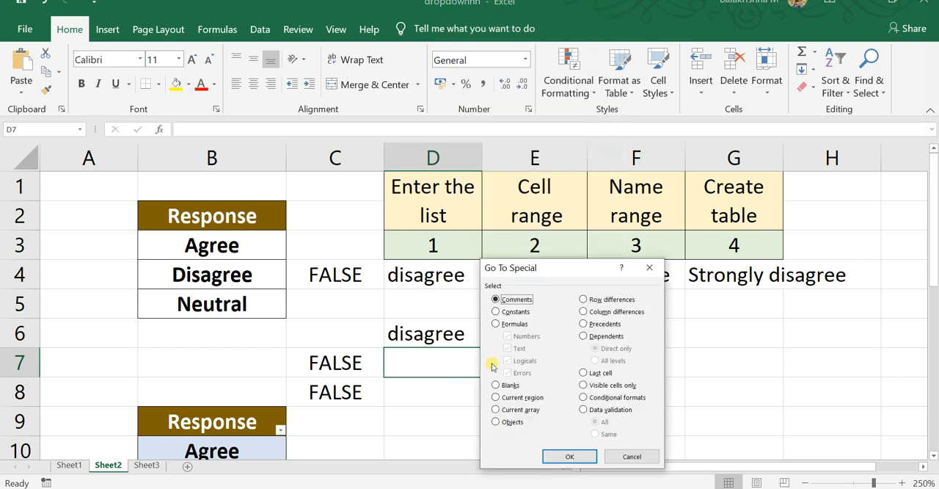
pyautogui.click(610, 409)
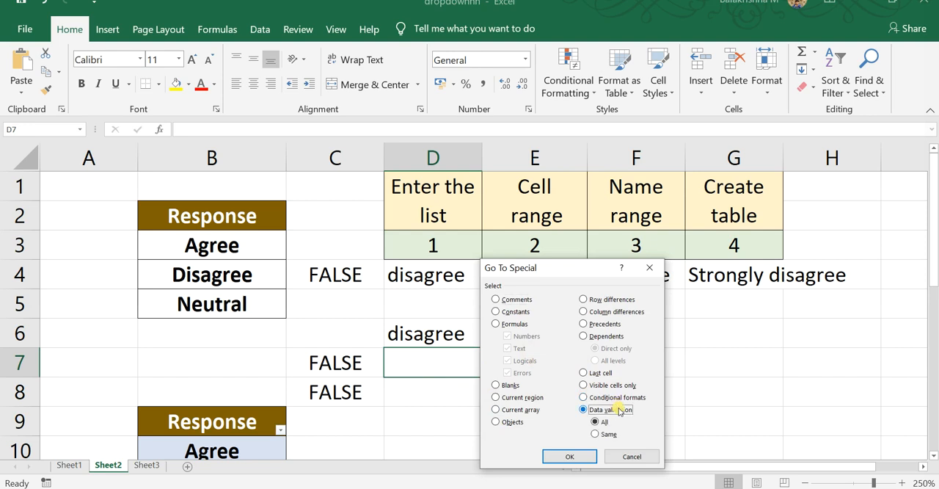
pyautogui.click(624, 456)
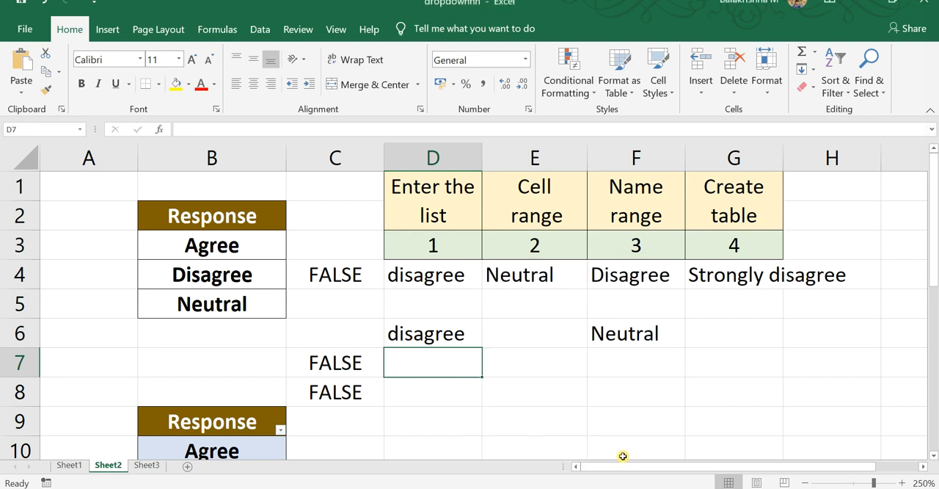
# Compare the drop-down cells D4 and D6 with C4, C7 and C8 to see which share the same validation
pyautogui.click(477, 332)
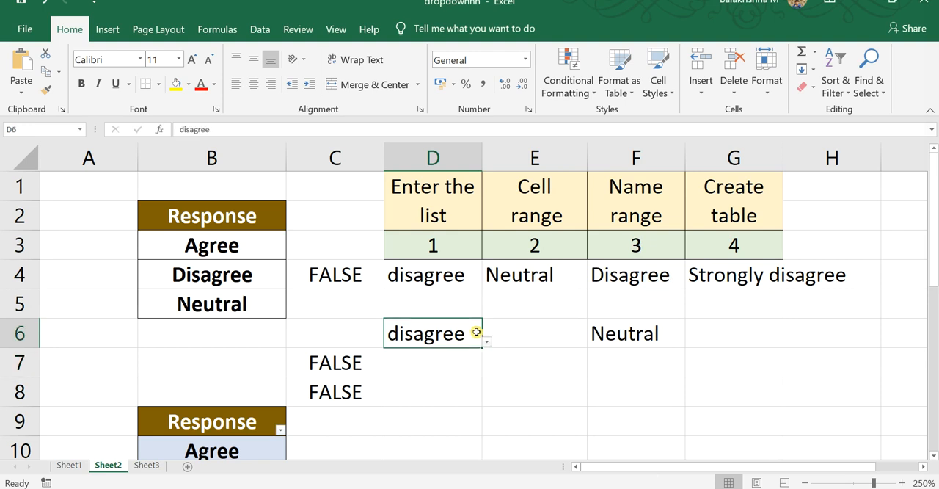
pyautogui.click(431, 272)
pyautogui.click(441, 340)
pyautogui.click(451, 281)
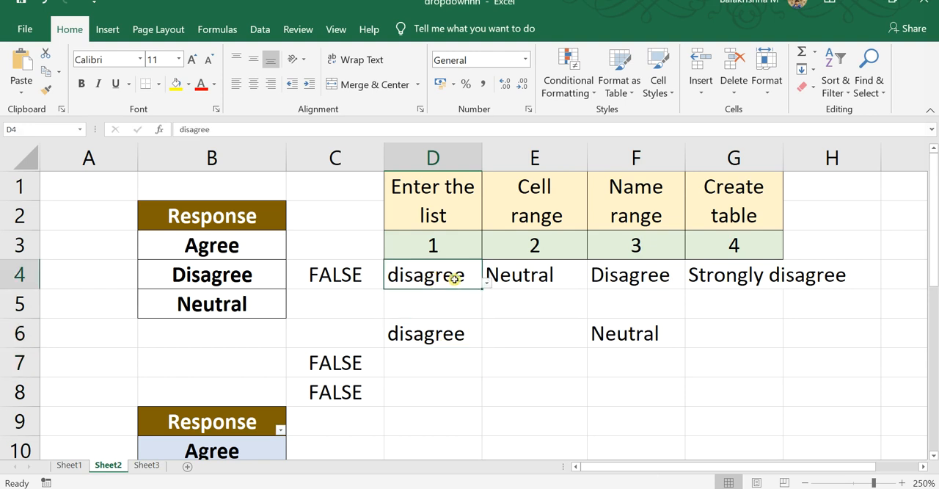
pyautogui.click(456, 325)
pyautogui.click(338, 277)
pyautogui.click(338, 362)
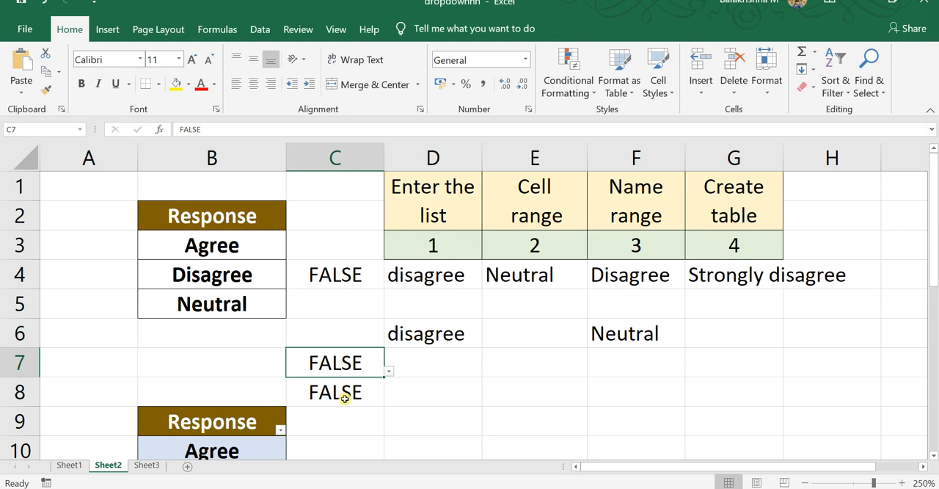
pyautogui.click(344, 397)
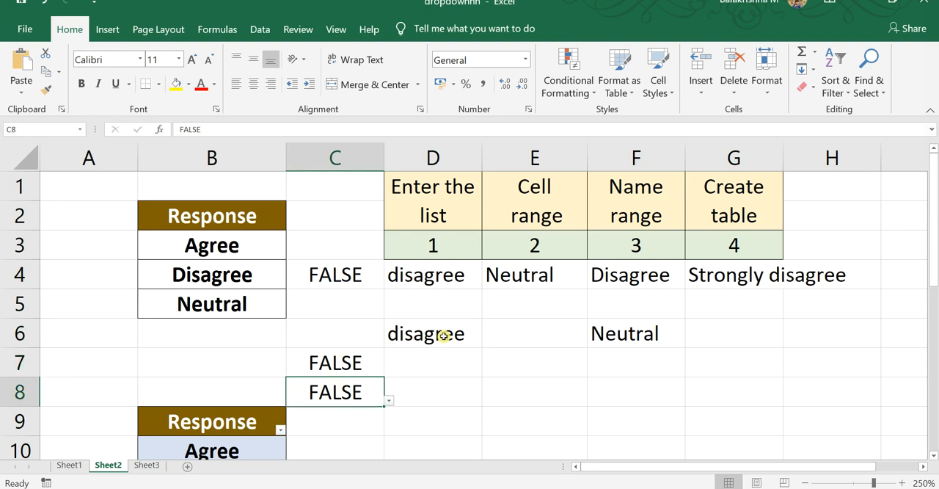
pyautogui.click(476, 338)
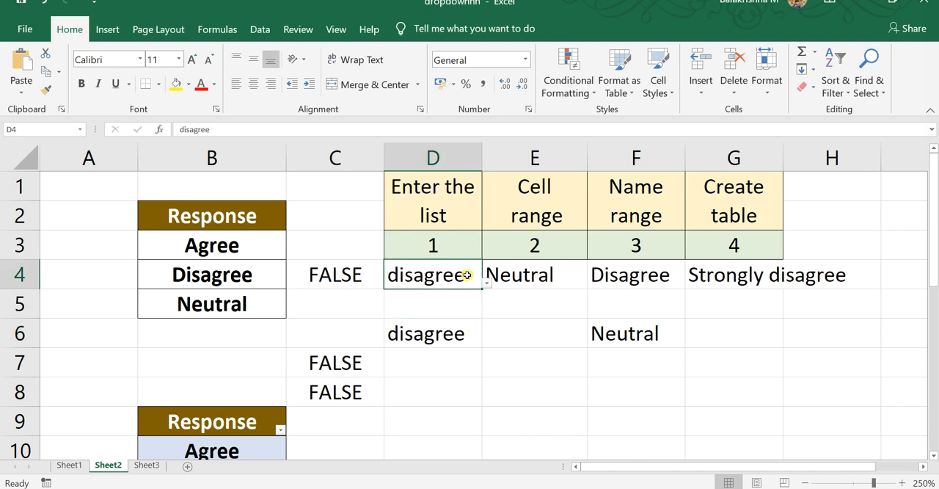
pyautogui.click(470, 332)
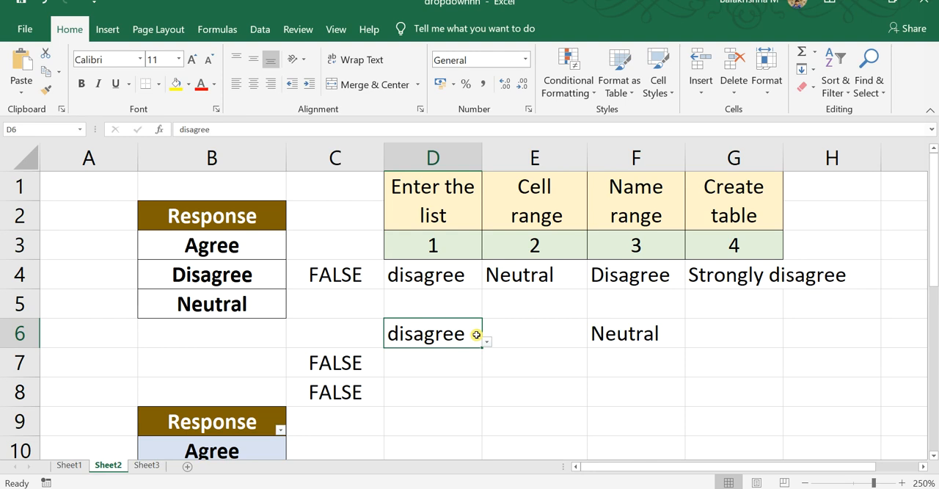
# Select all cells that share the same data validation as D6 with Go To Special
pyautogui.press('F5')
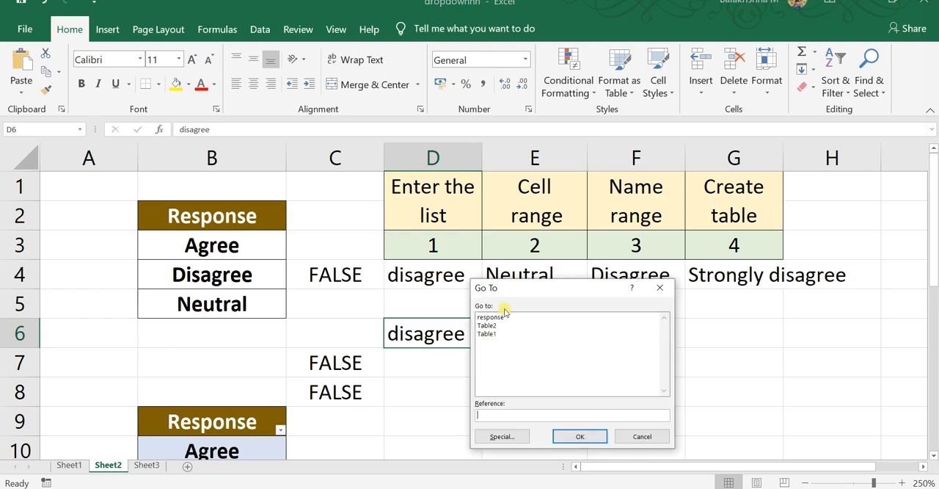
pyautogui.click(499, 435)
pyautogui.click(596, 410)
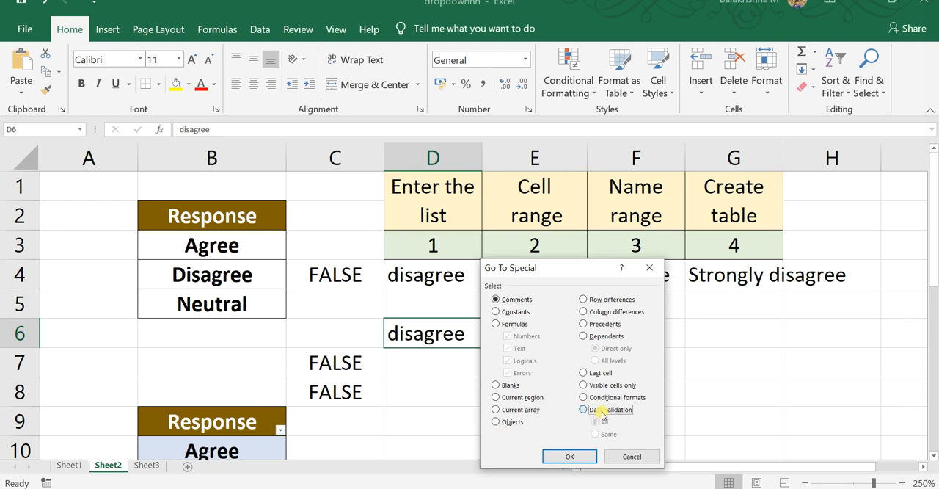
pyautogui.click(609, 435)
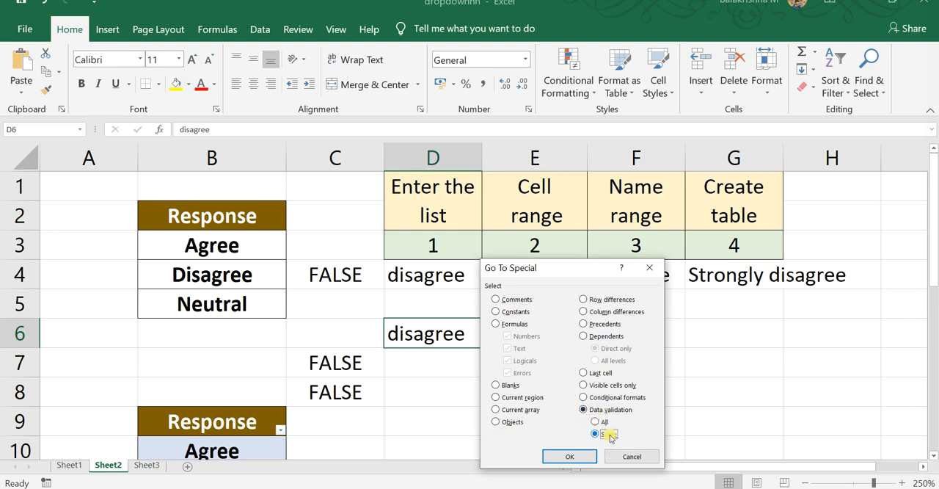
pyautogui.click(571, 457)
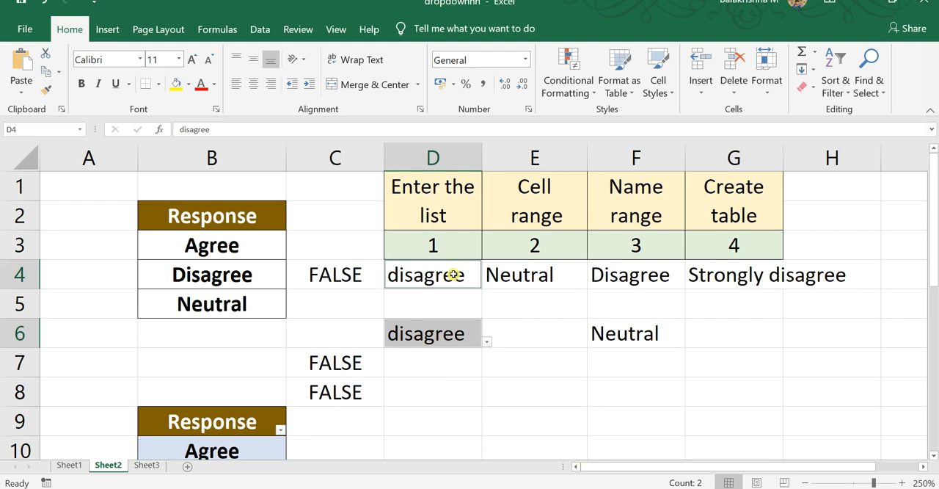
# Clear the data validation from D6 and apply the removal to all other cells with the same settings
pyautogui.hotkey('alt', 'p')
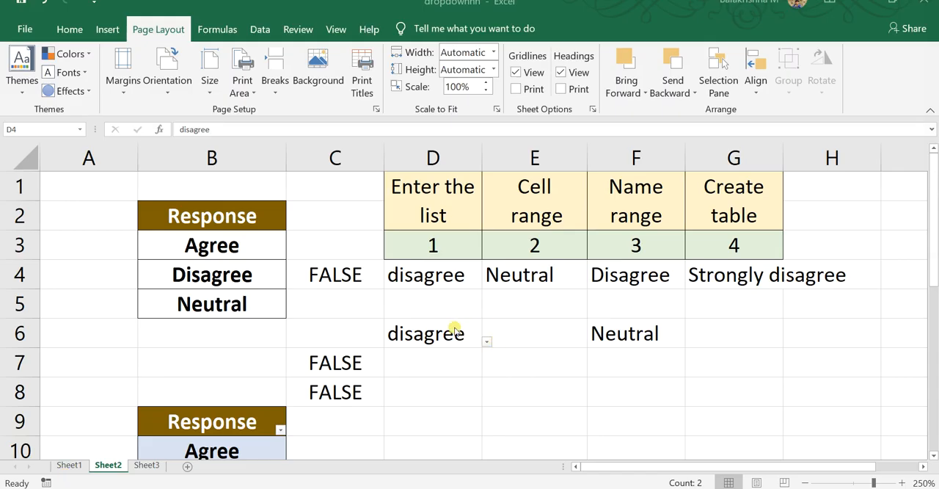
pyautogui.keyDown('ctrl'); pyautogui.click(433, 332); pyautogui.keyUp('ctrl')
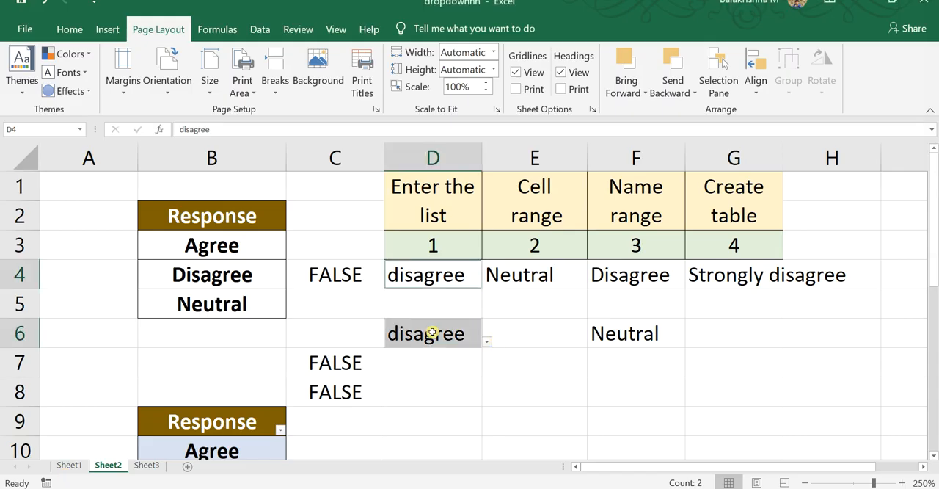
pyautogui.click(450, 334)
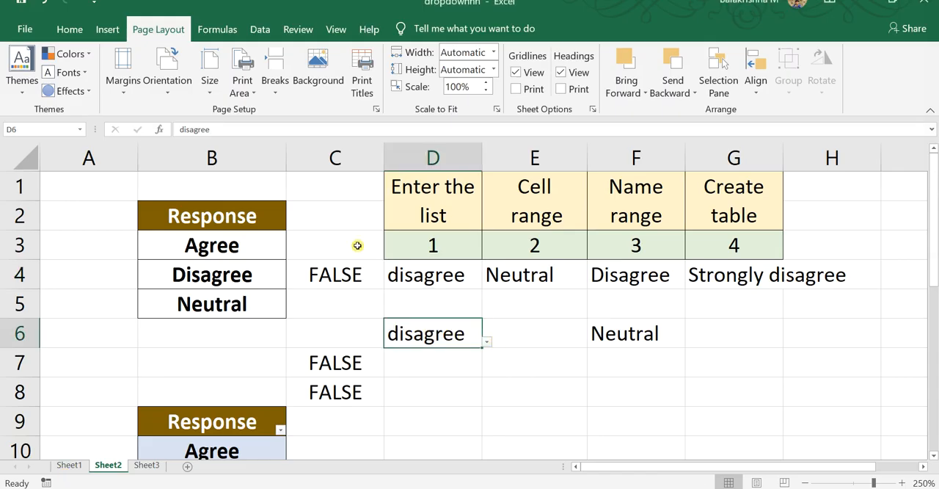
pyautogui.click(264, 30)
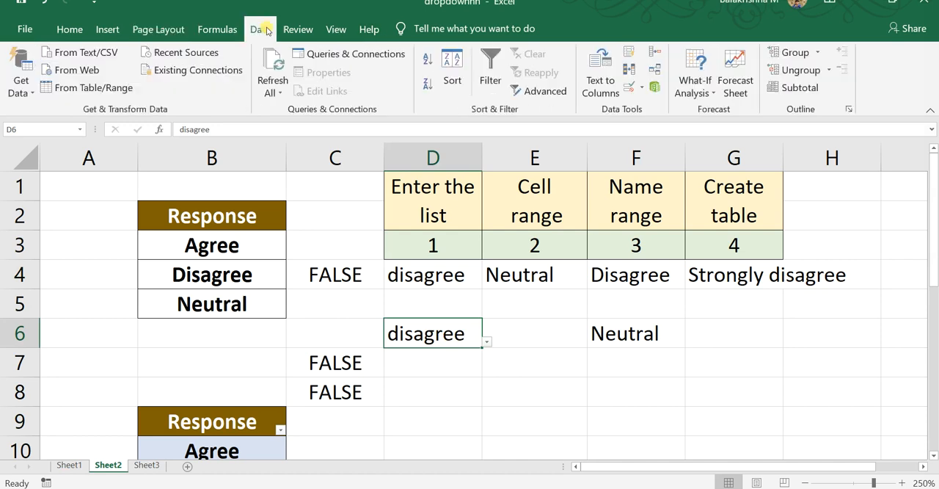
pyautogui.click(629, 85)
pyautogui.click(455, 293)
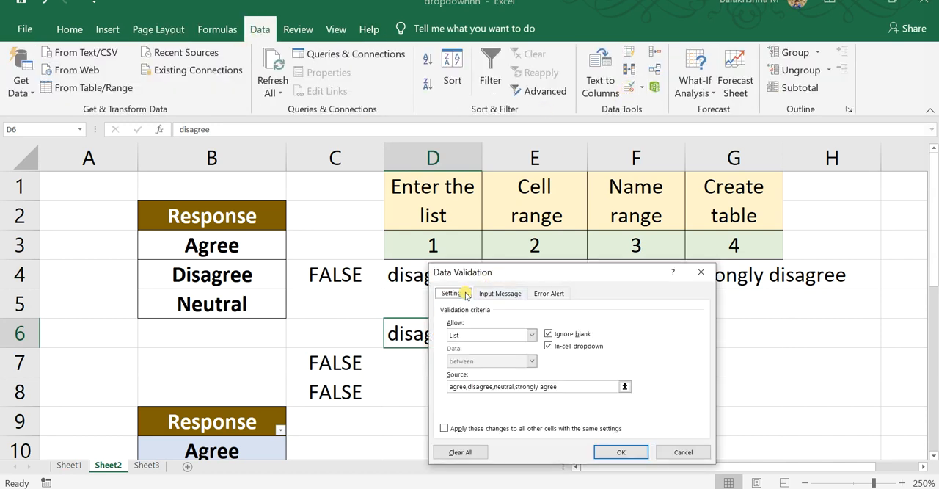
pyautogui.moveTo(503, 275); pyautogui.dragTo(582, 188)
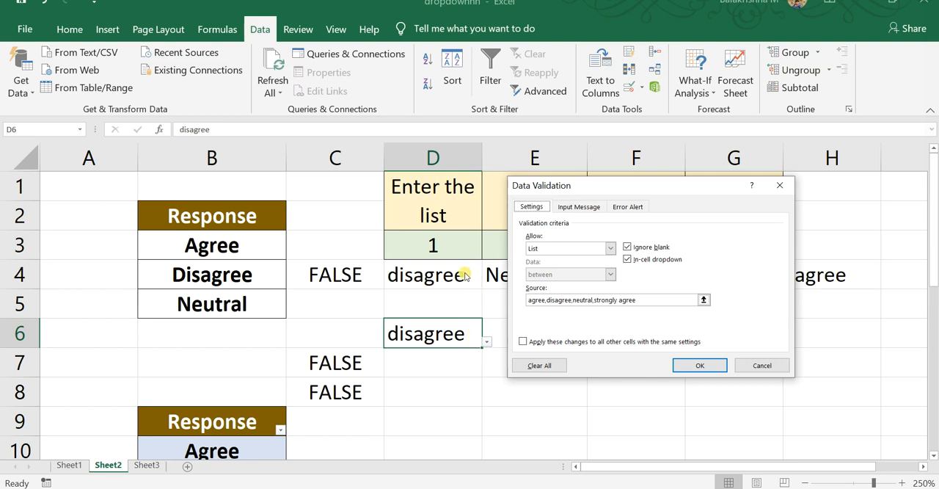
pyautogui.click(523, 342)
pyautogui.click(550, 365)
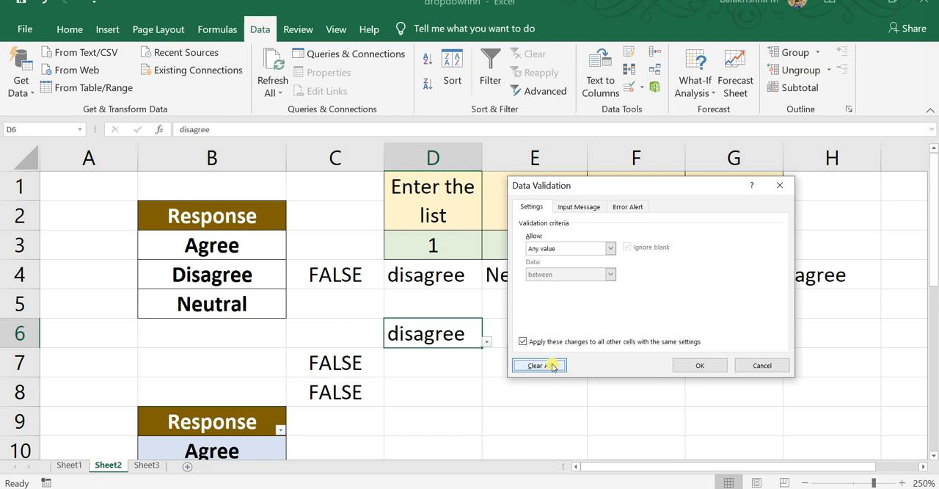
pyautogui.click(695, 364)
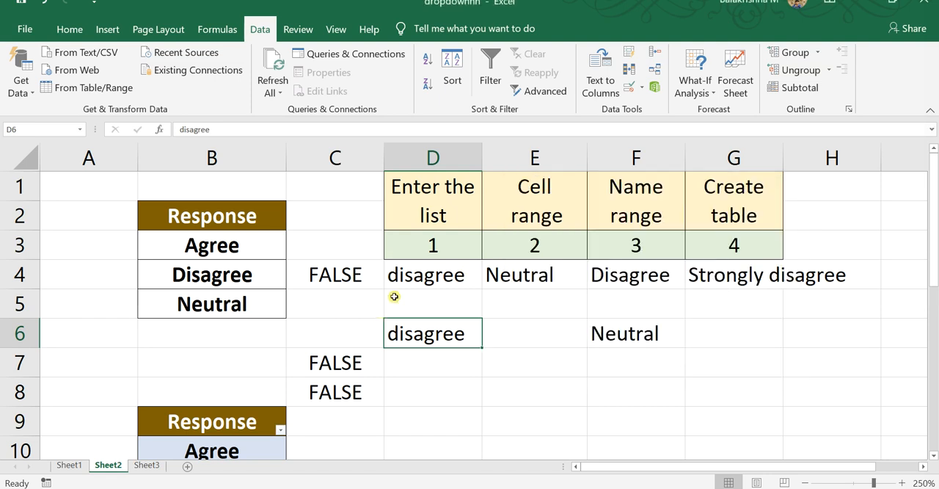
# Check cells D4 and D6 for any remaining drop-down lists
pyautogui.click(468, 285)
pyautogui.click(456, 342)
pyautogui.click(464, 278)
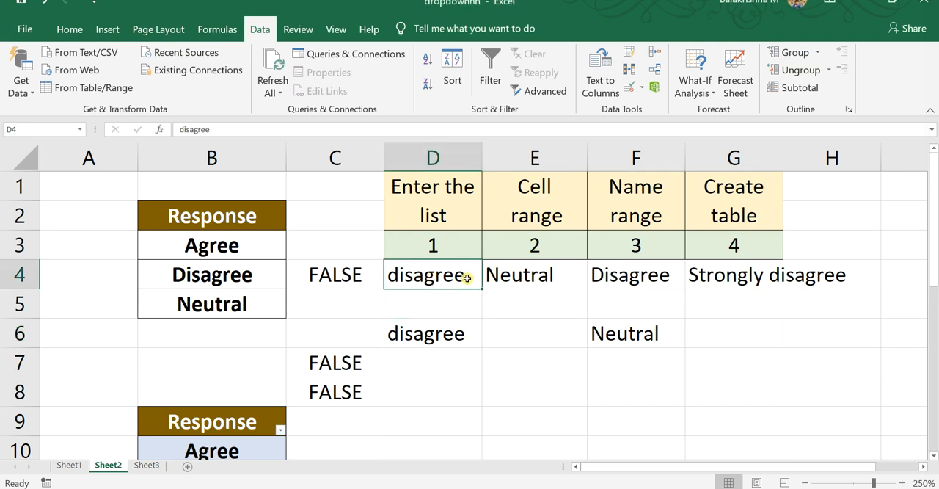
pyautogui.click(450, 334)
pyautogui.click(454, 281)
# Clear the drop-down validation from E4 and apply the removal to all other cells with the same settings
pyautogui.click(549, 276)
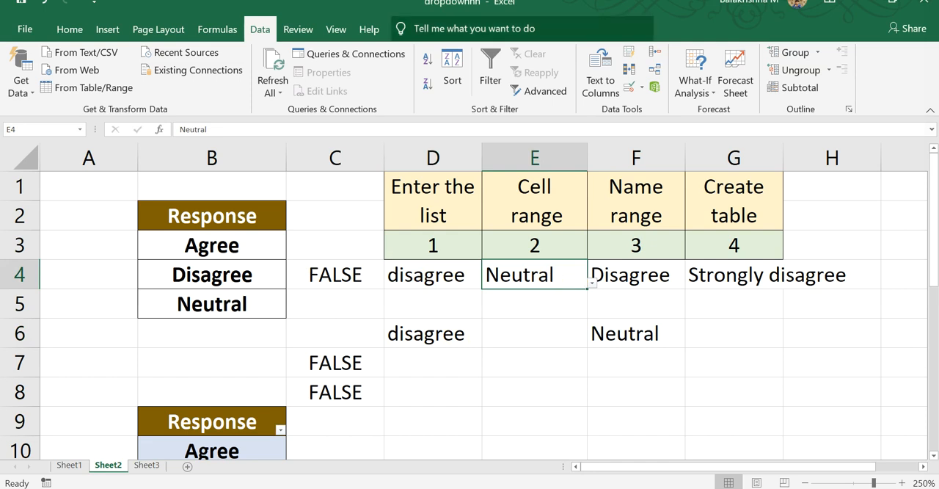
pyautogui.click(630, 88)
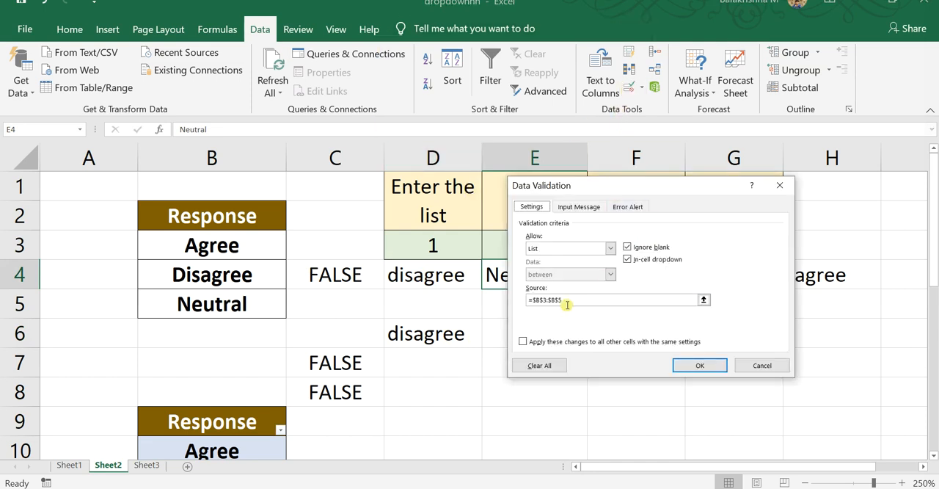
pyautogui.click(523, 342)
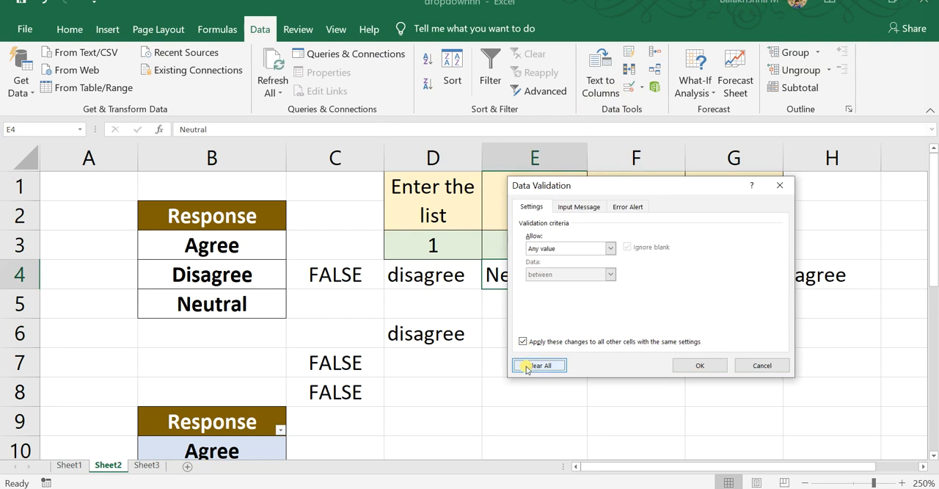
pyautogui.click(698, 364)
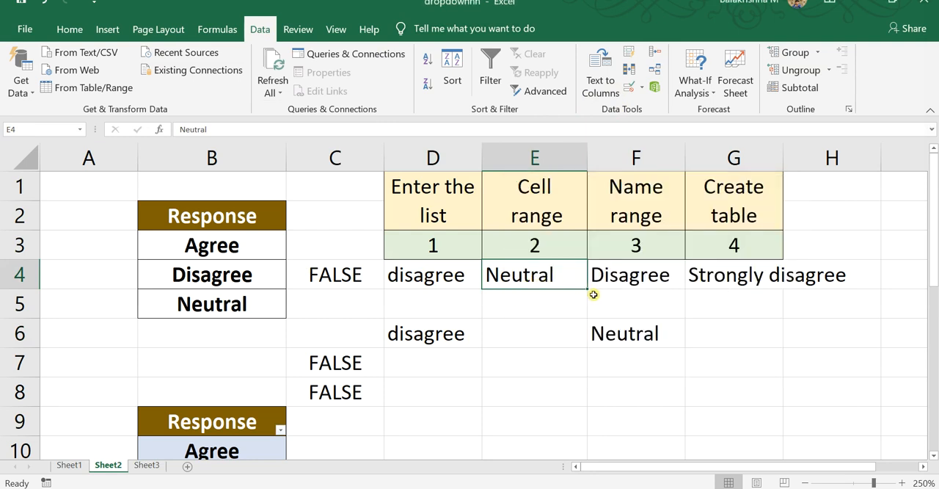
pyautogui.press('alt')
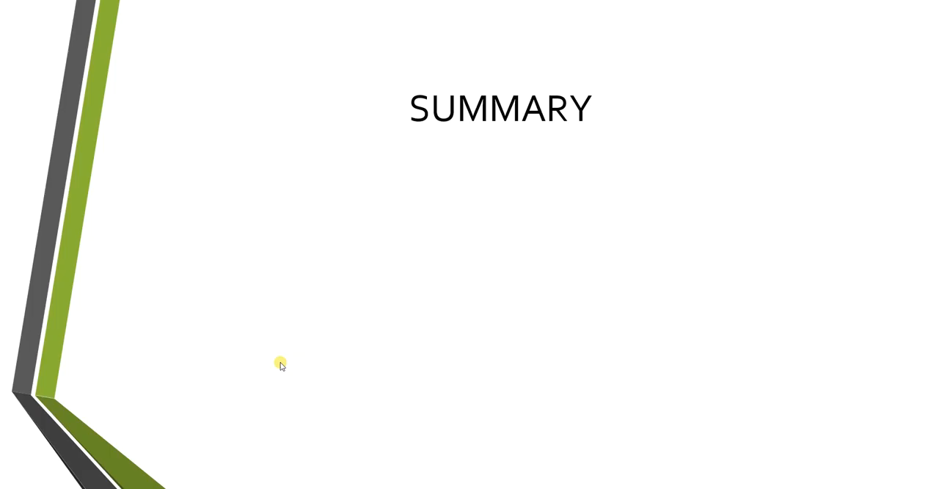
pyautogui.press('Right')
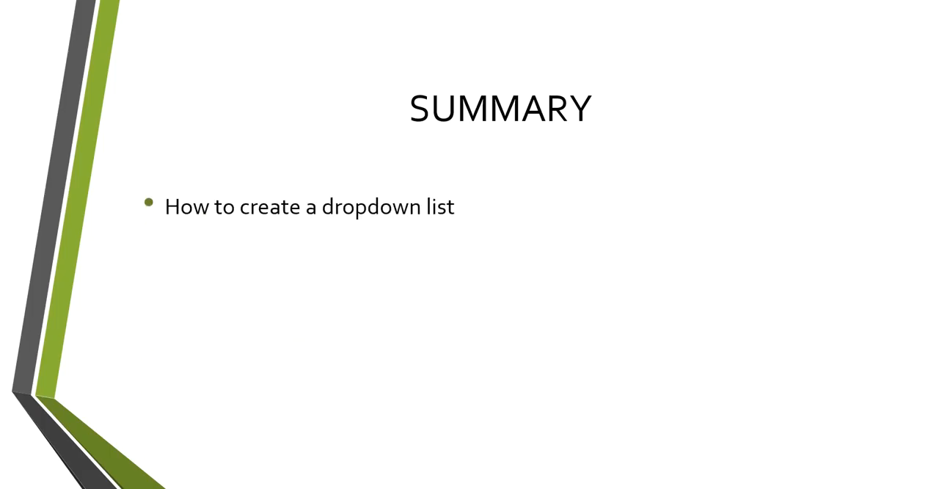
pyautogui.press('Right')
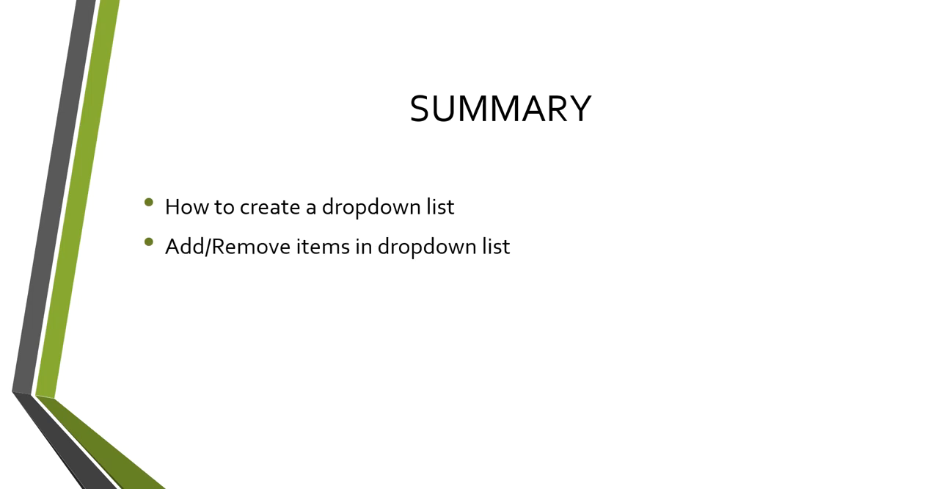